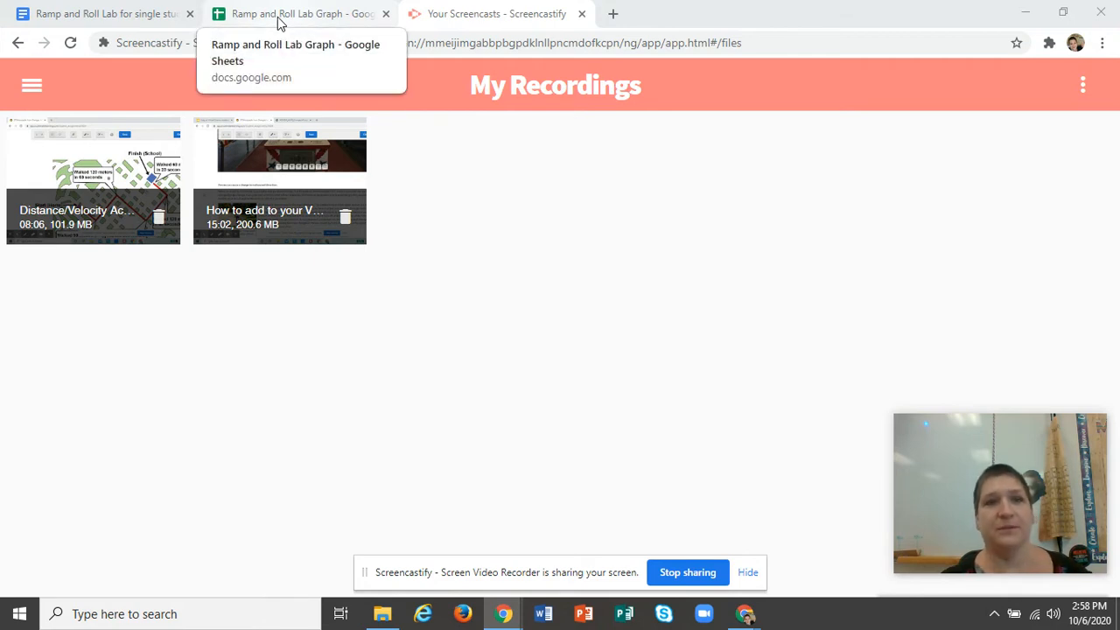
# Review the example Ramp and Roll Lab document from its hypothesis through the procedures to the data chart
pyautogui.click(281, 16)
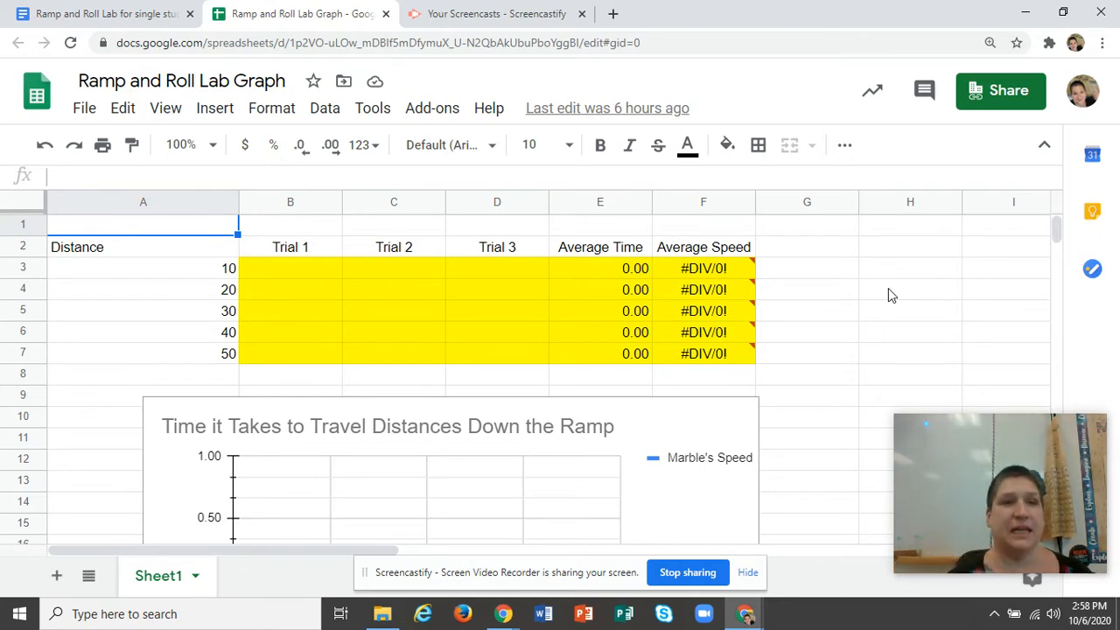
pyautogui.click(133, 25)
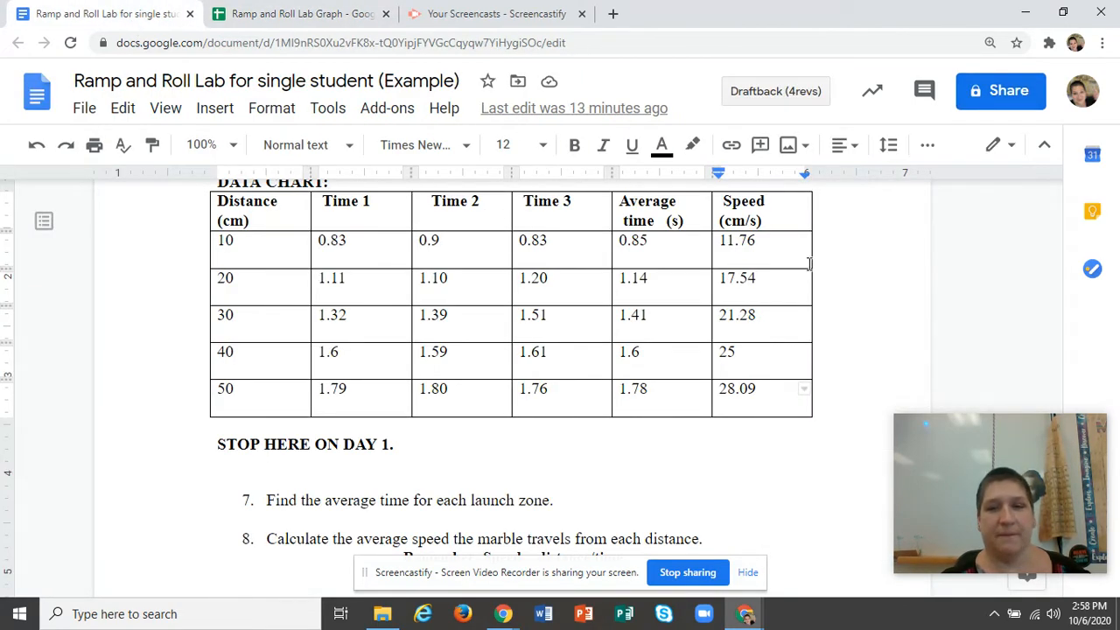
pyautogui.scroll(3, 902, 258)
pyautogui.scroll(10, 899, 267)
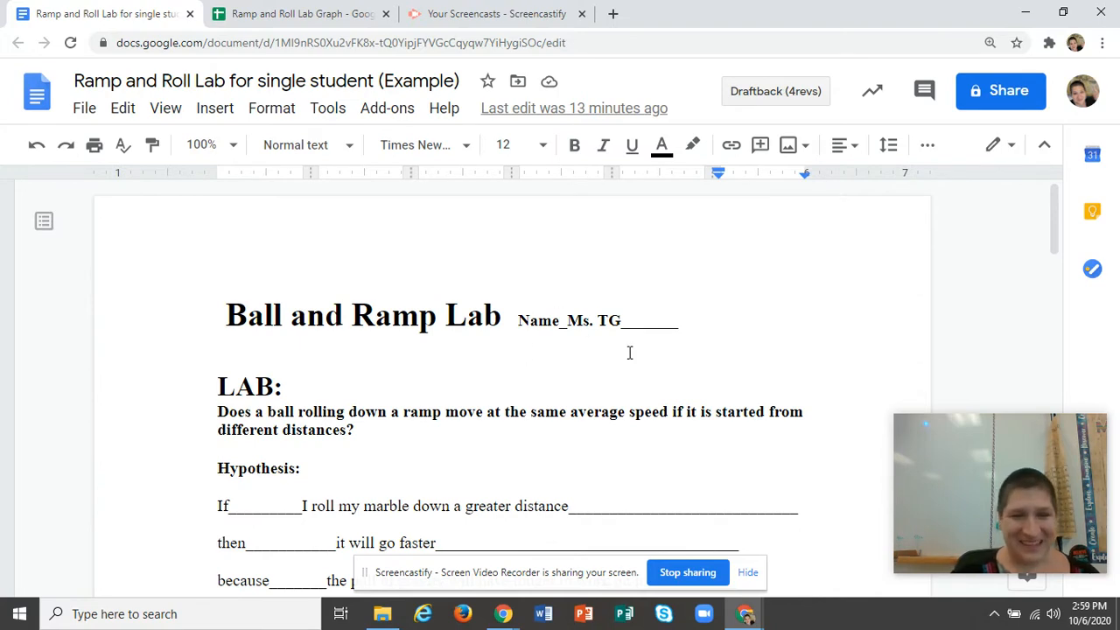
pyautogui.scroll(-3, 629, 353)
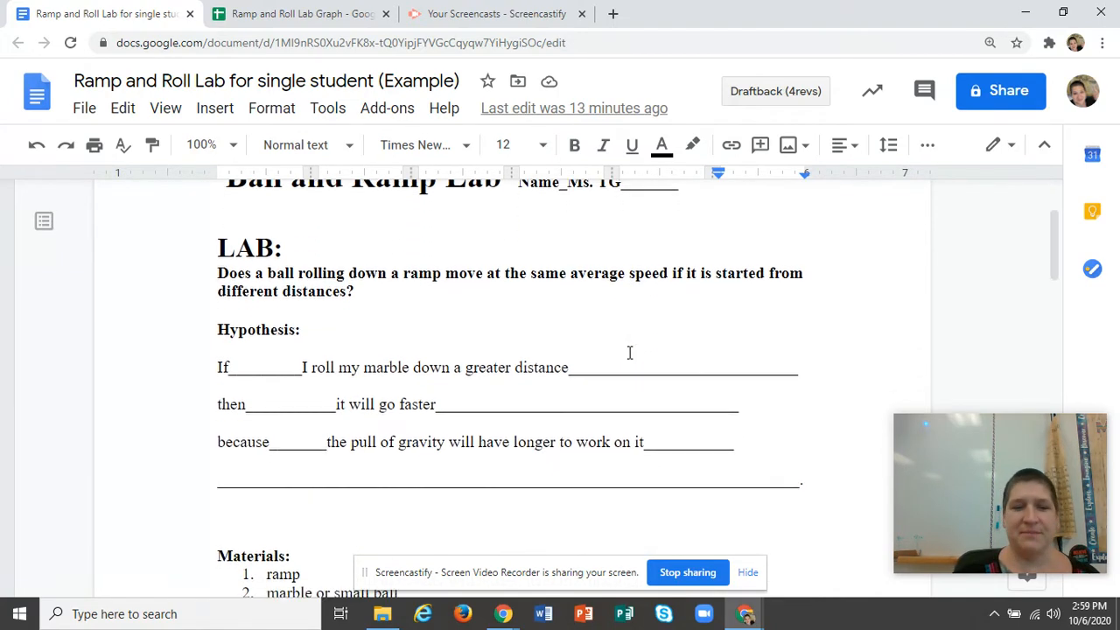
pyautogui.scroll(-1, 629, 352)
pyautogui.scroll(-7, 496, 398)
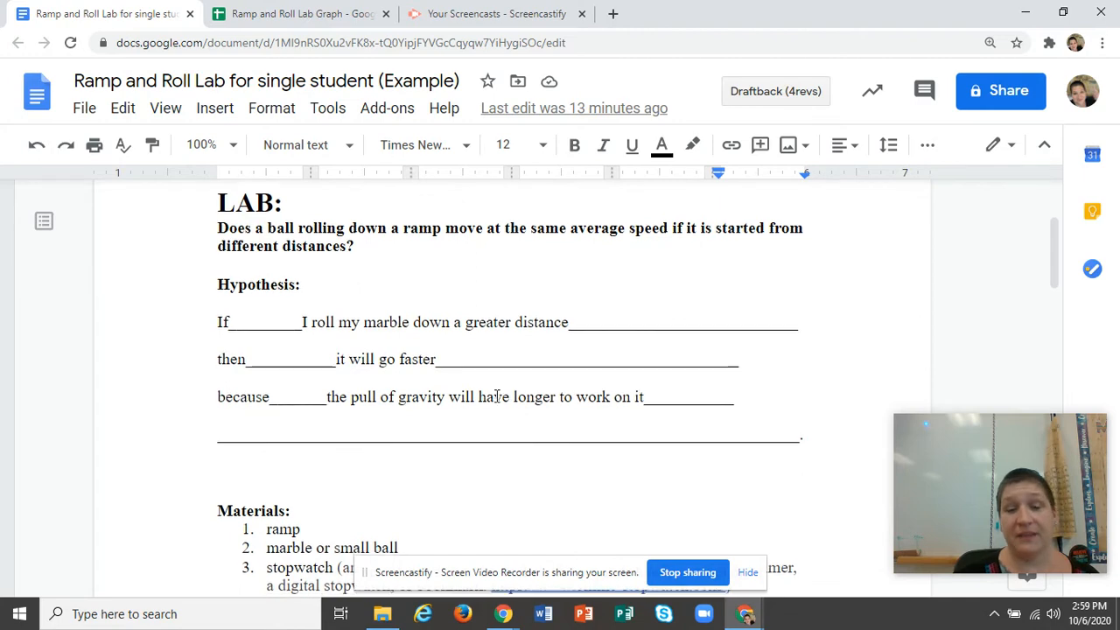
pyautogui.scroll(-4, 496, 398)
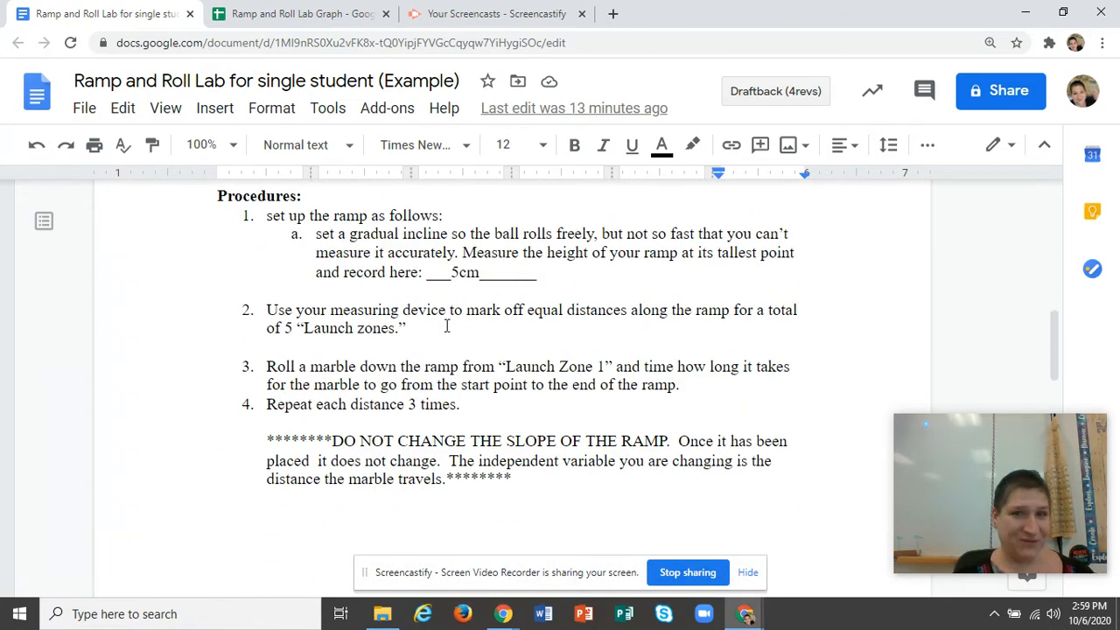
pyautogui.scroll(-6, 612, 382)
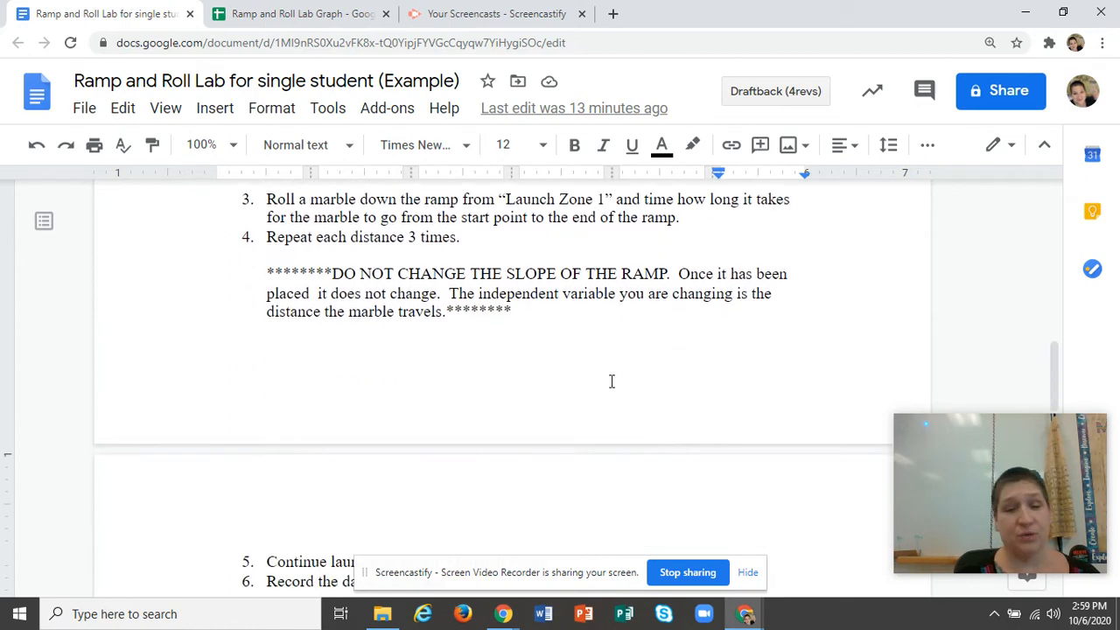
pyautogui.scroll(-7, 611, 378)
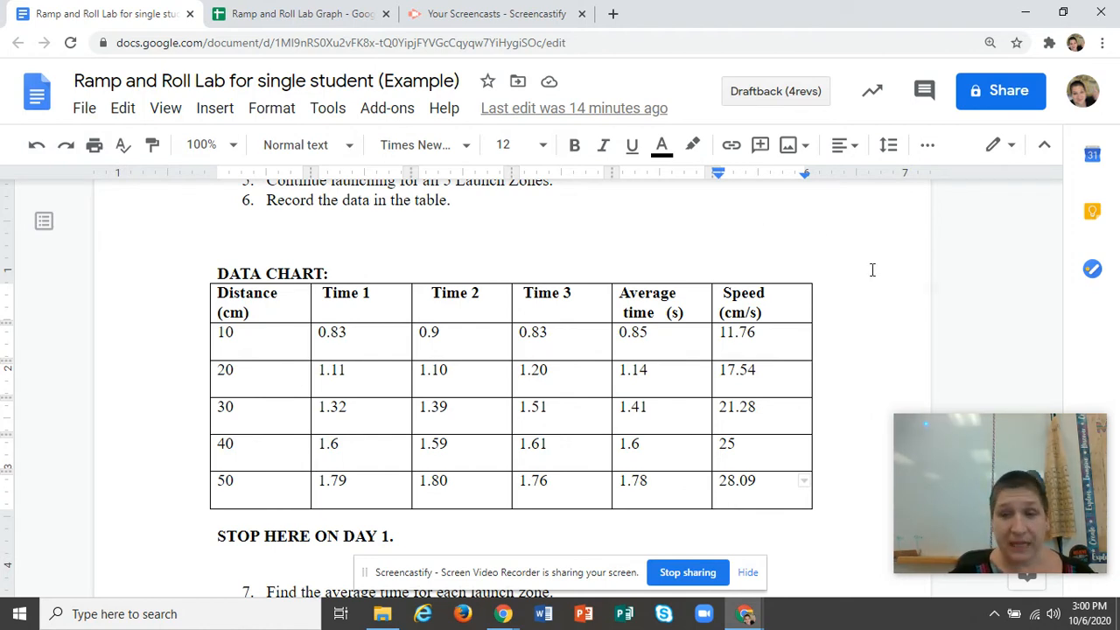
# Using the lab document's data chart, enter .83 as the Trial 1 time for distance 10 in the Ramp and Roll Lab Graph spreadsheet
pyautogui.click(316, 19)
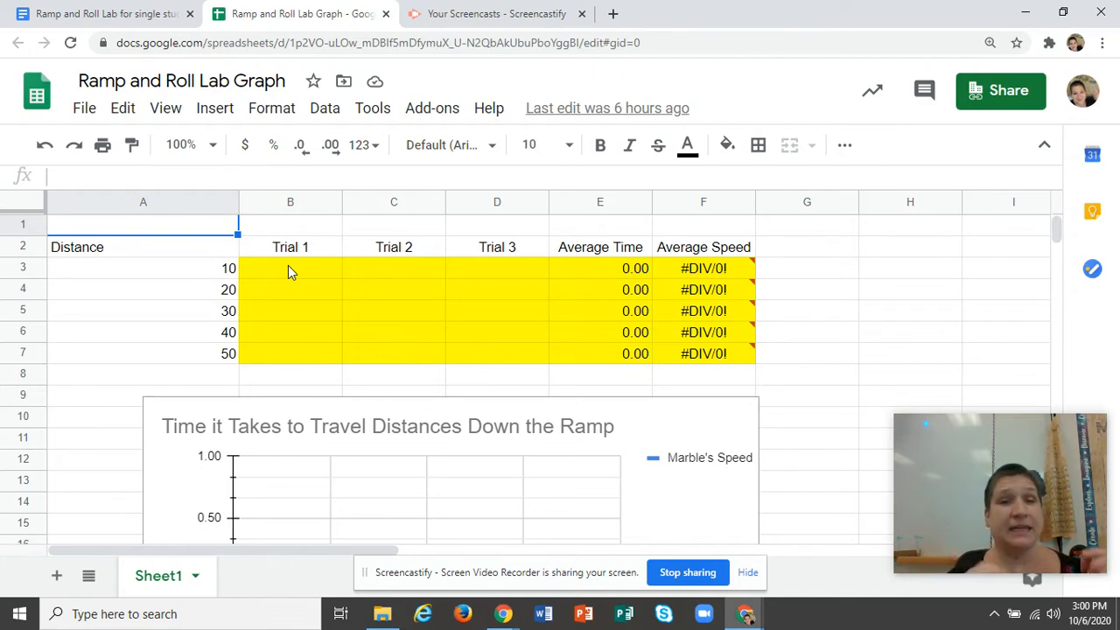
pyautogui.click(137, 15)
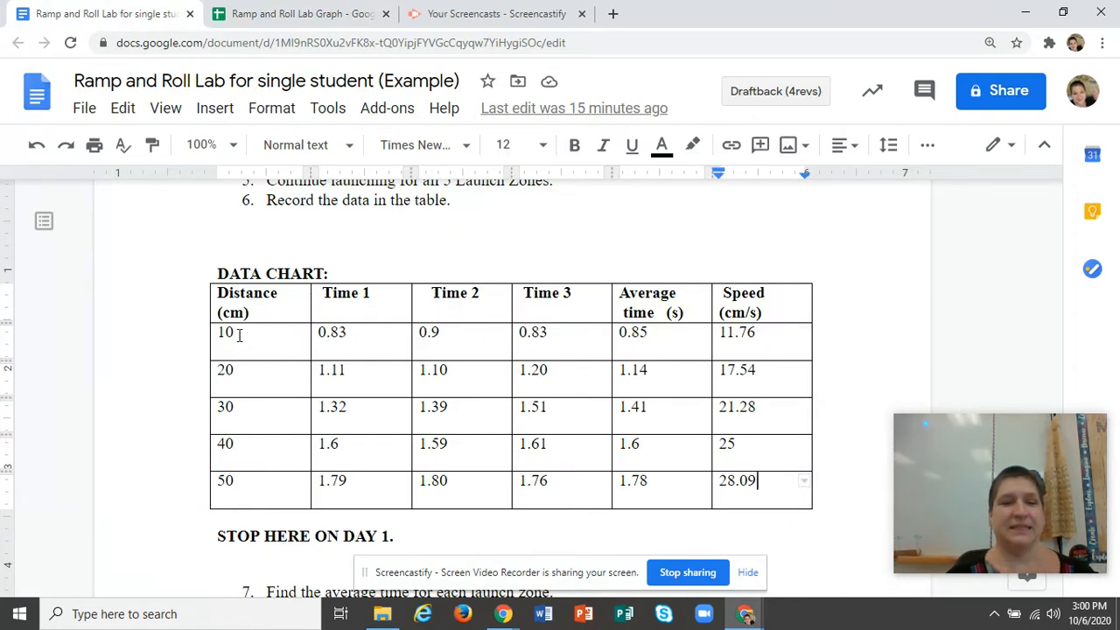
pyautogui.click(273, 16)
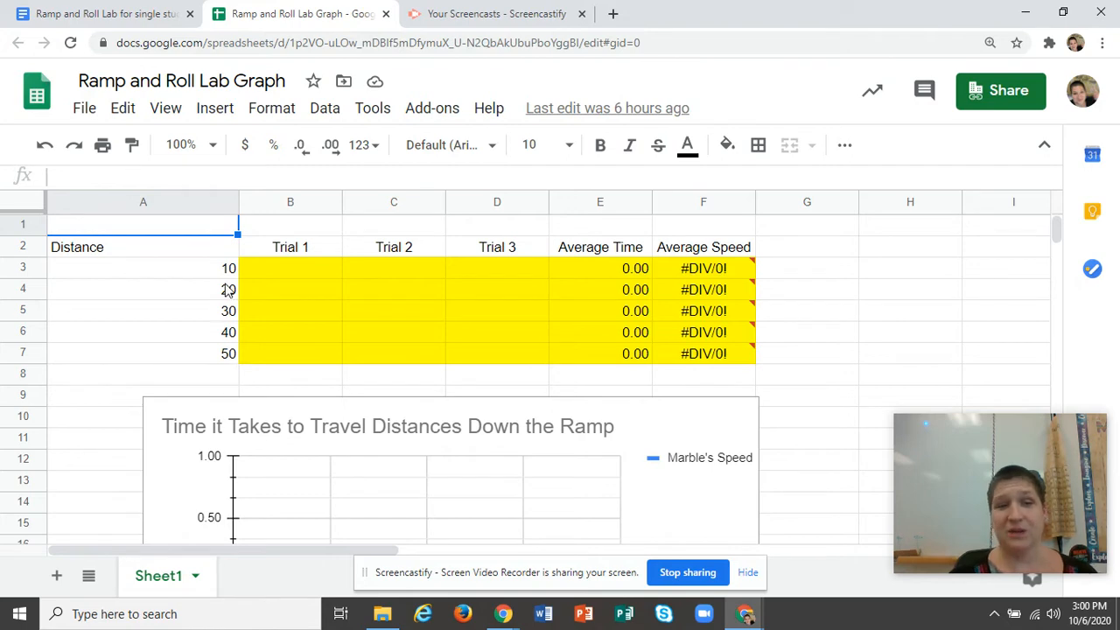
pyautogui.click(115, 14)
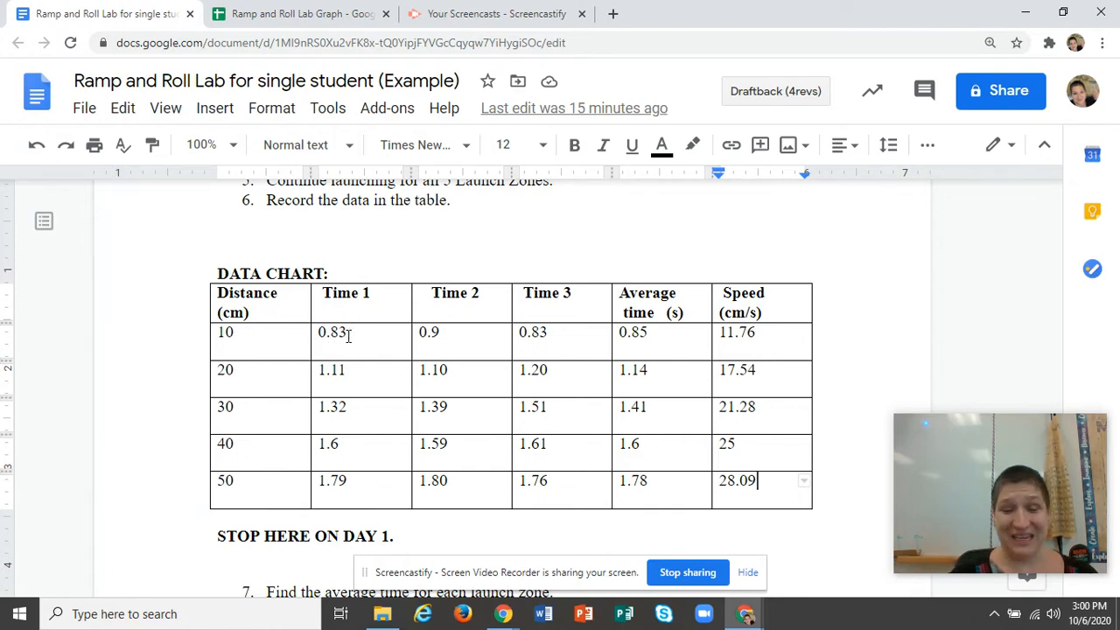
pyautogui.click(280, 14)
pyautogui.doubleClick(307, 266)
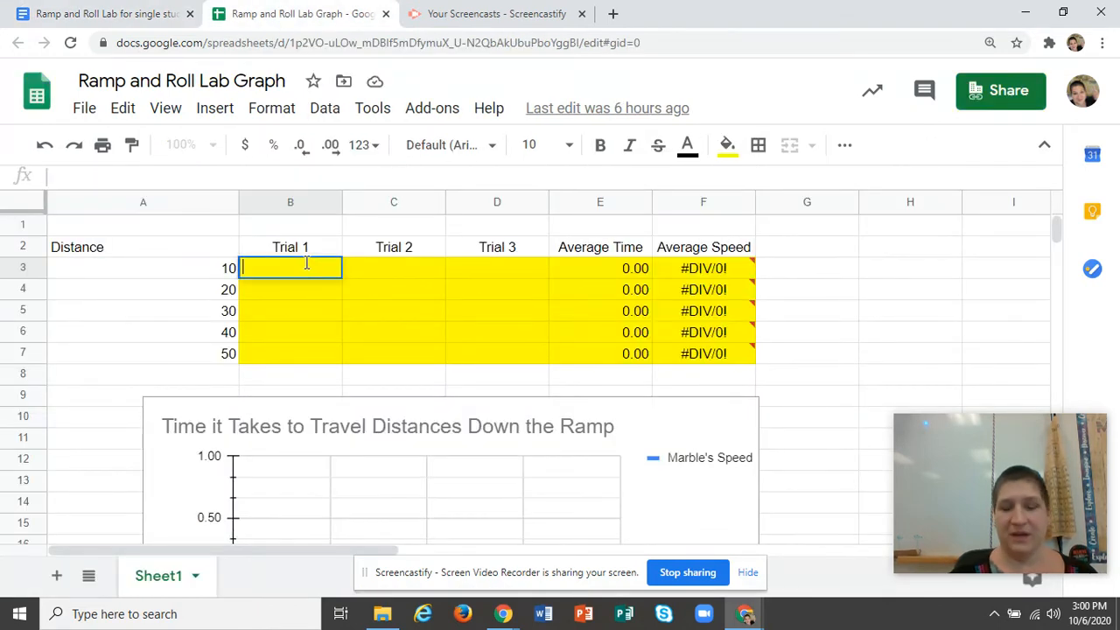
pyautogui.write('.')
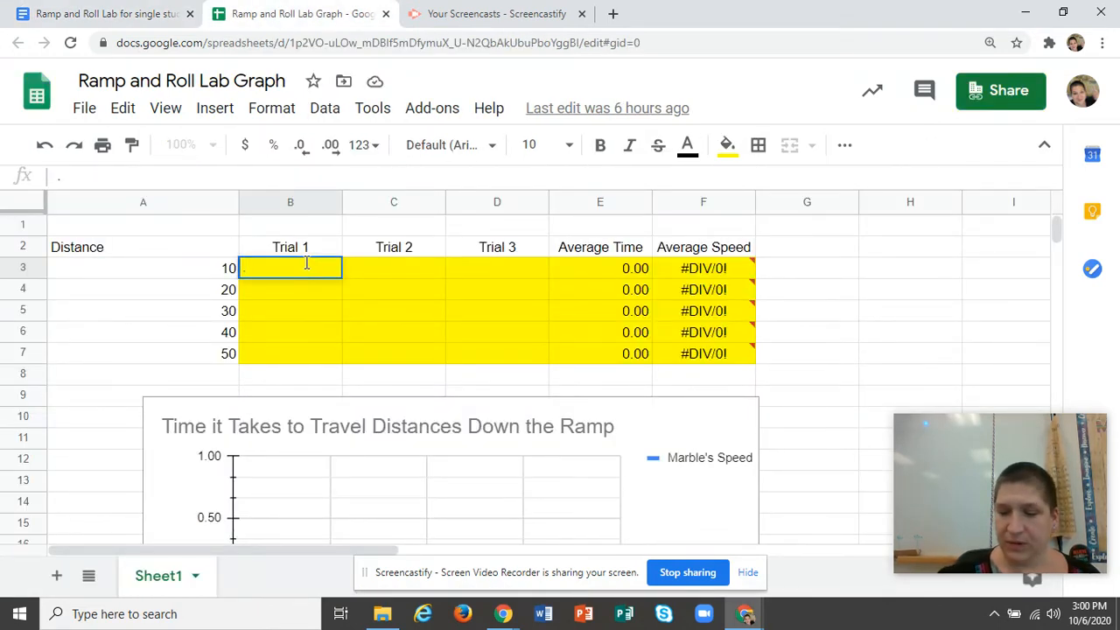
pyautogui.write('83')
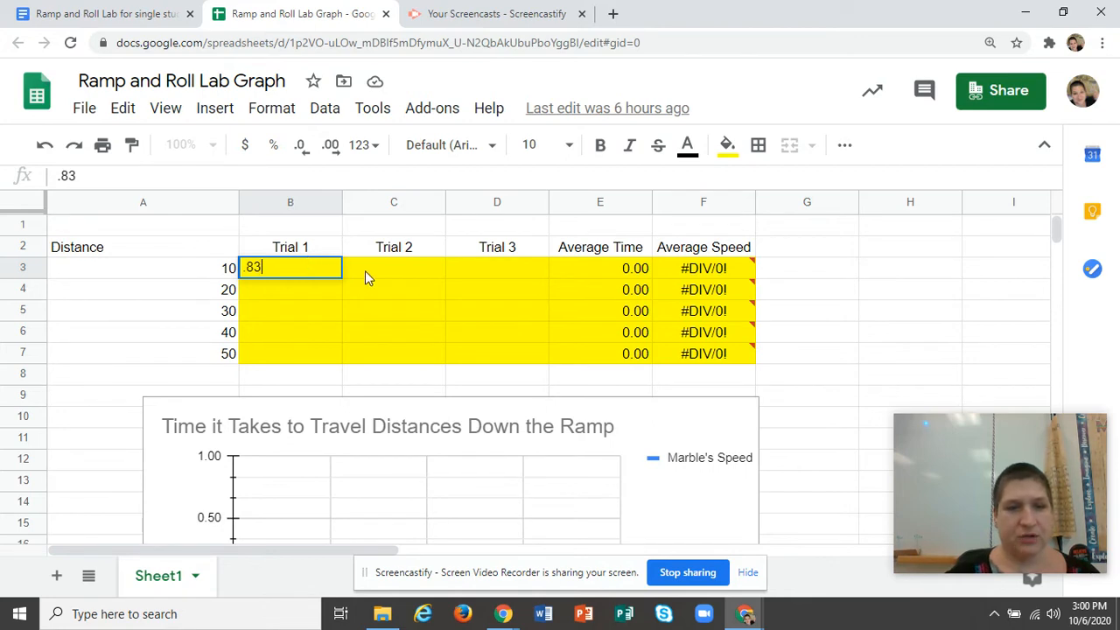
# Enter .9 for Trial 2 and .83 for Trial 3 in the distance 10 row, checking against the lab document's data chart
pyautogui.click(365, 270)
pyautogui.doubleClick(365, 270)
pyautogui.write('.9')
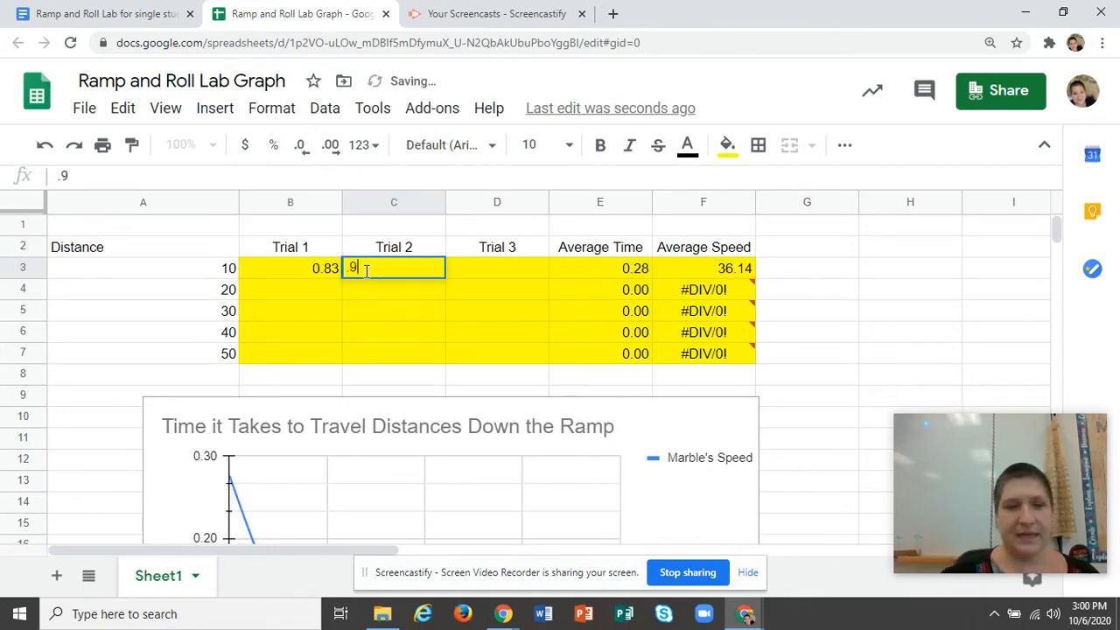
pyautogui.click(129, 15)
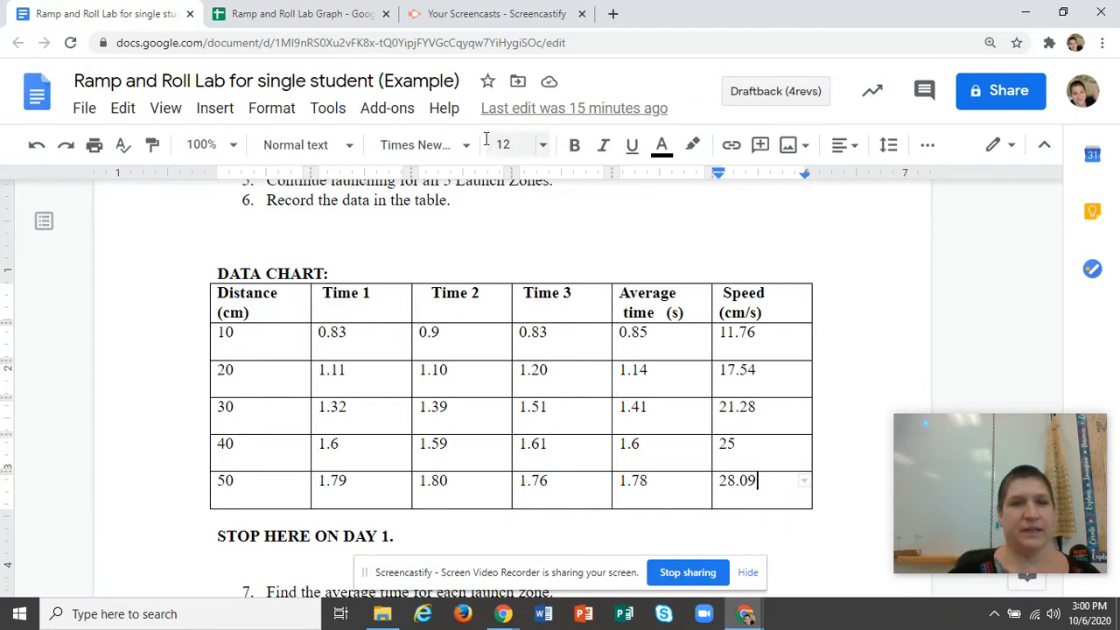
pyautogui.click(338, 15)
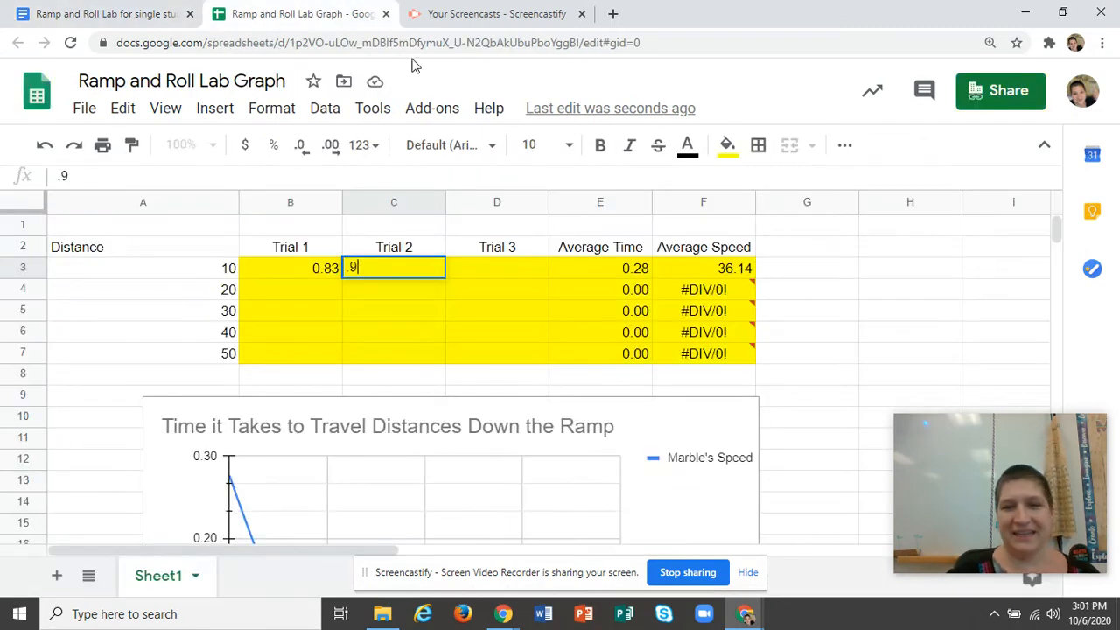
pyautogui.click(495, 273)
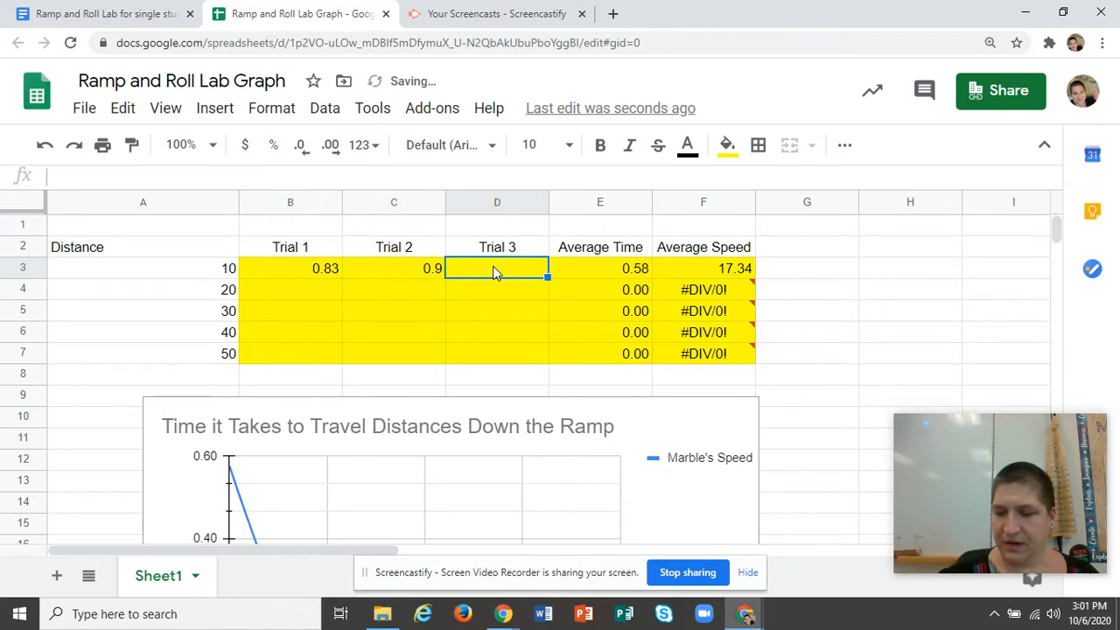
pyautogui.write('.83')
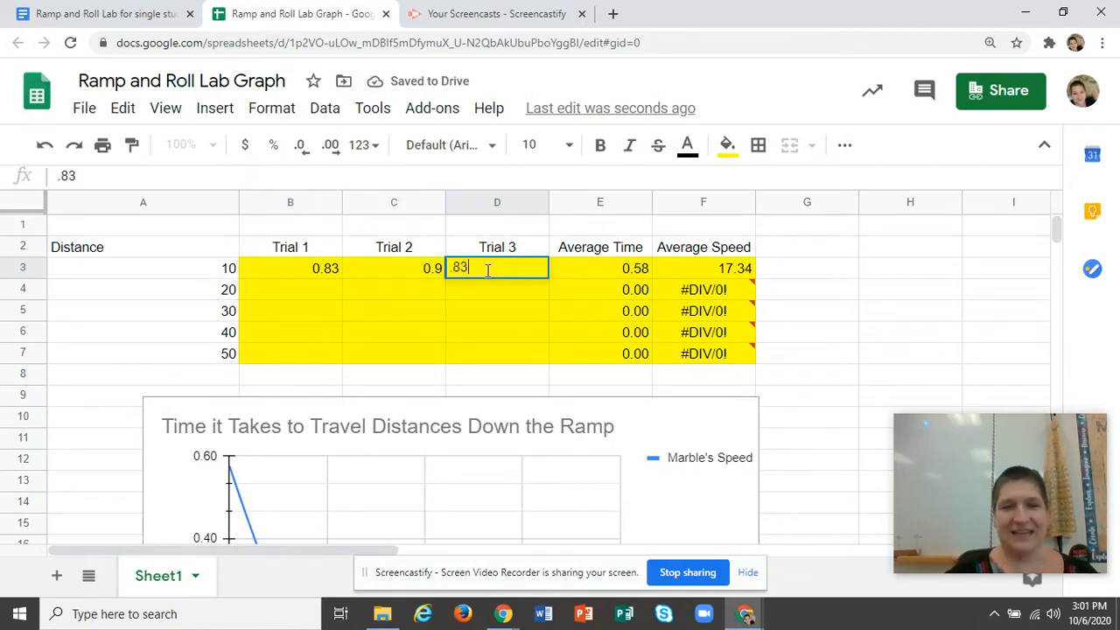
pyautogui.click(467, 296)
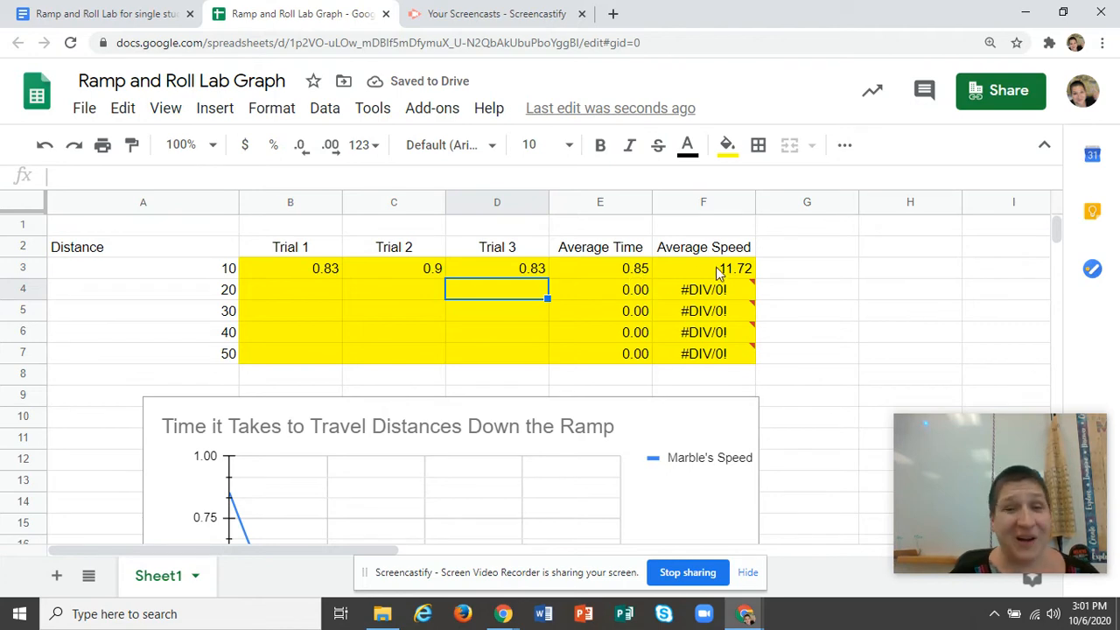
# Fill the distance 20 row with the data chart's times: 1.11 for Trial 1, 1.10 for Trial 2 and 1.20 for Trial 3
pyautogui.click(284, 292)
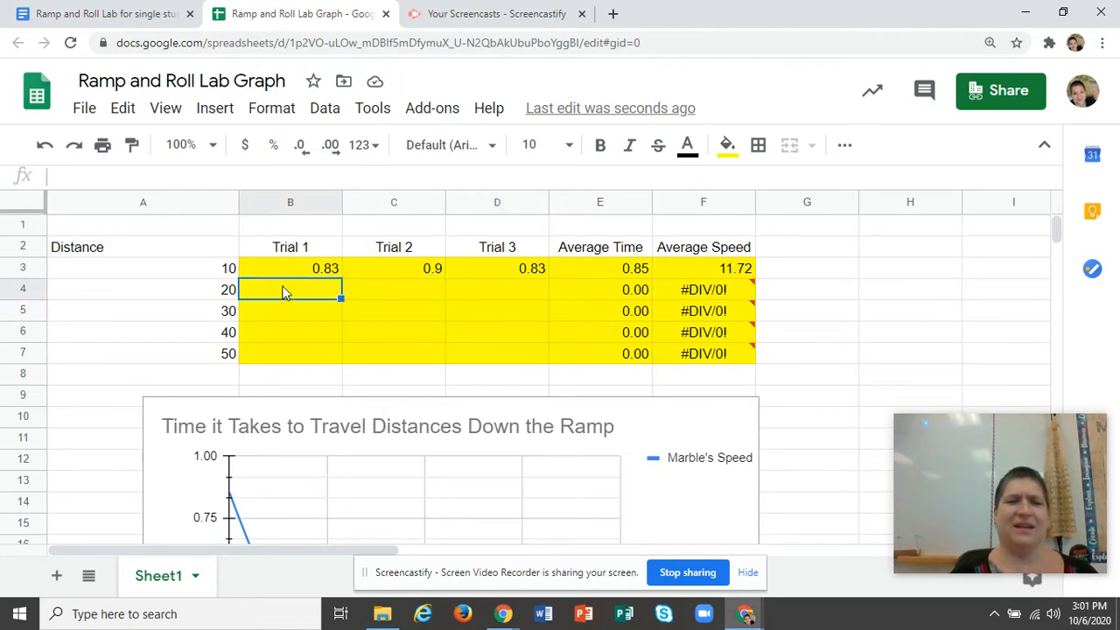
pyautogui.click(115, 13)
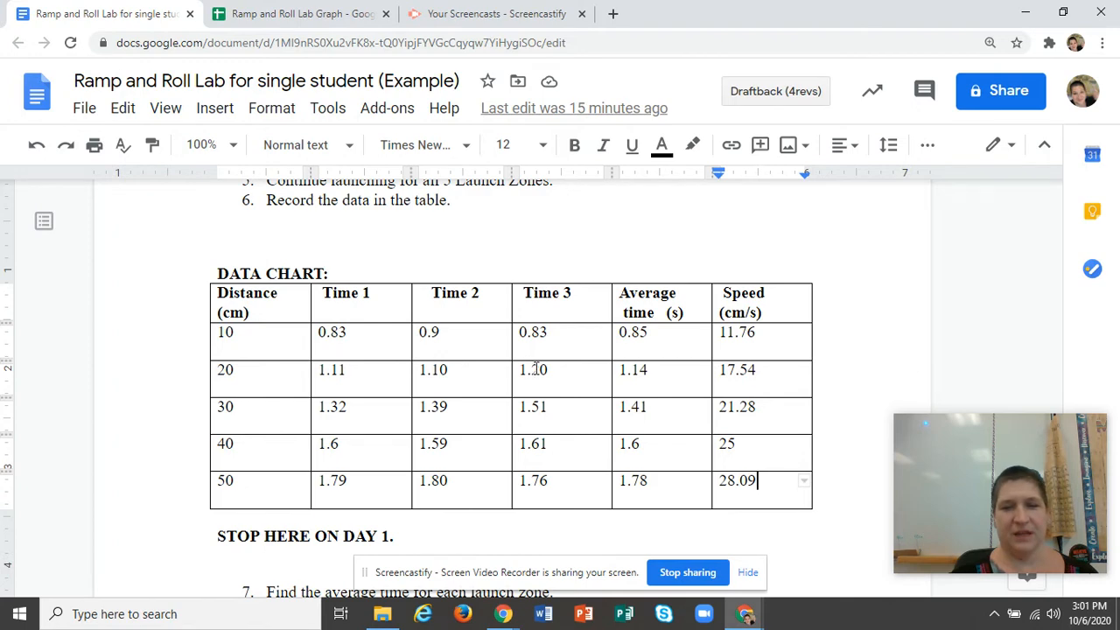
pyautogui.click(273, 16)
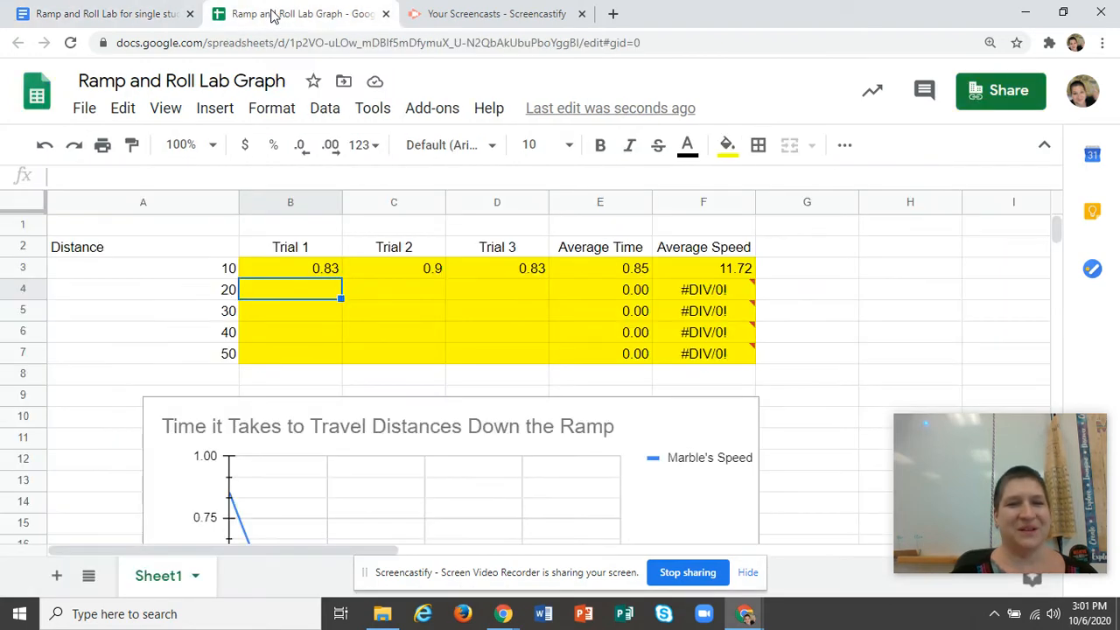
pyautogui.doubleClick(299, 295)
pyautogui.write('1.11')
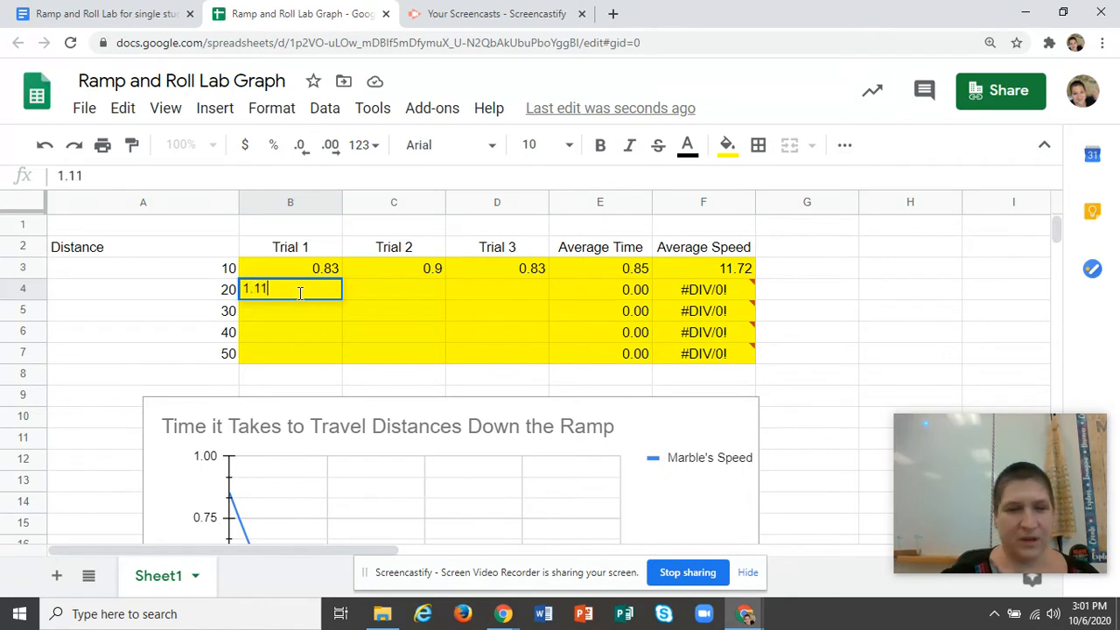
pyautogui.click(382, 289)
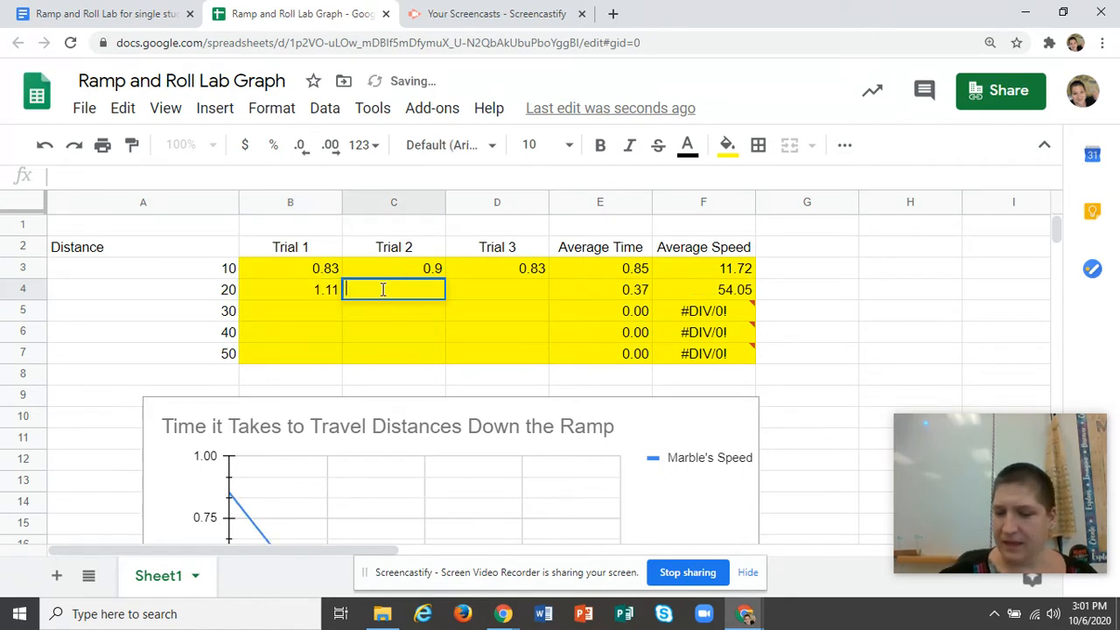
pyautogui.write('1.10')
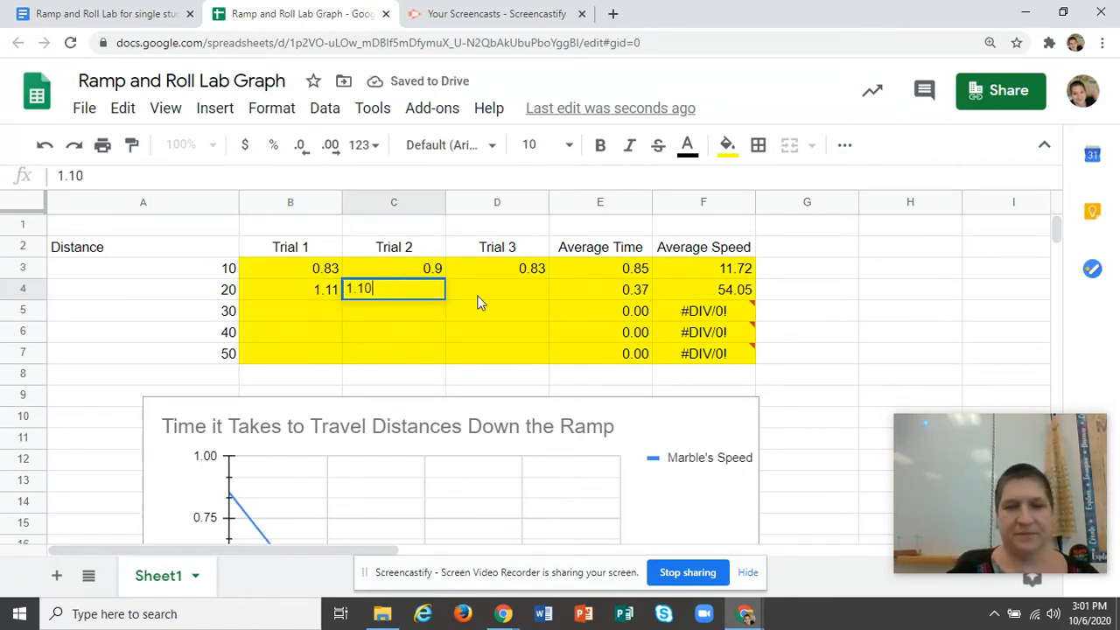
pyautogui.click(480, 299)
pyautogui.click(479, 296)
pyautogui.write('1.20')
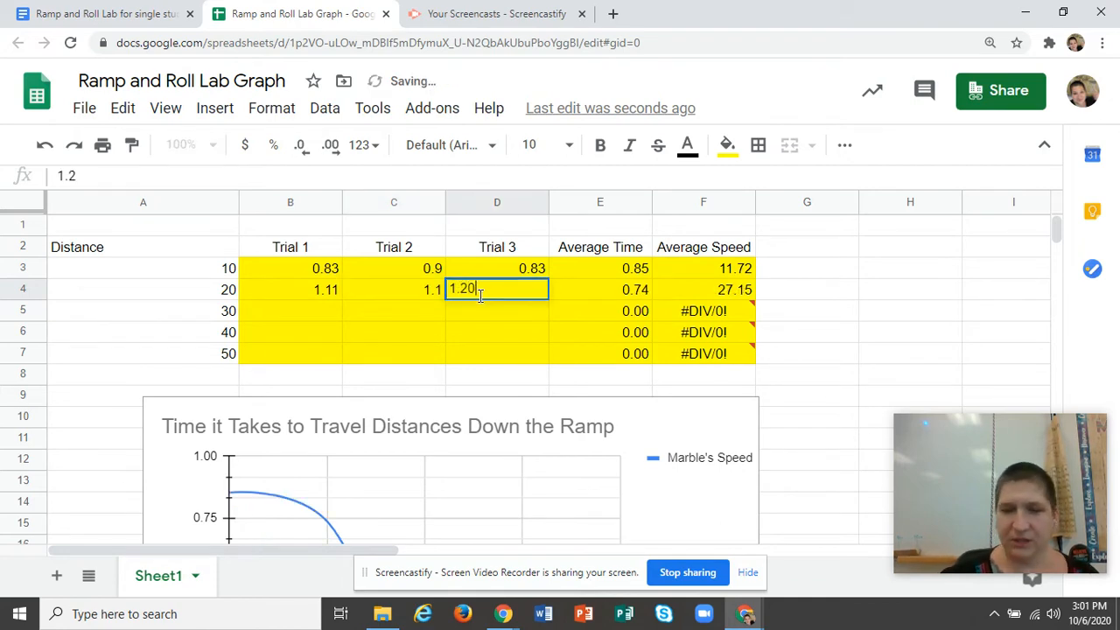
pyautogui.click(300, 308)
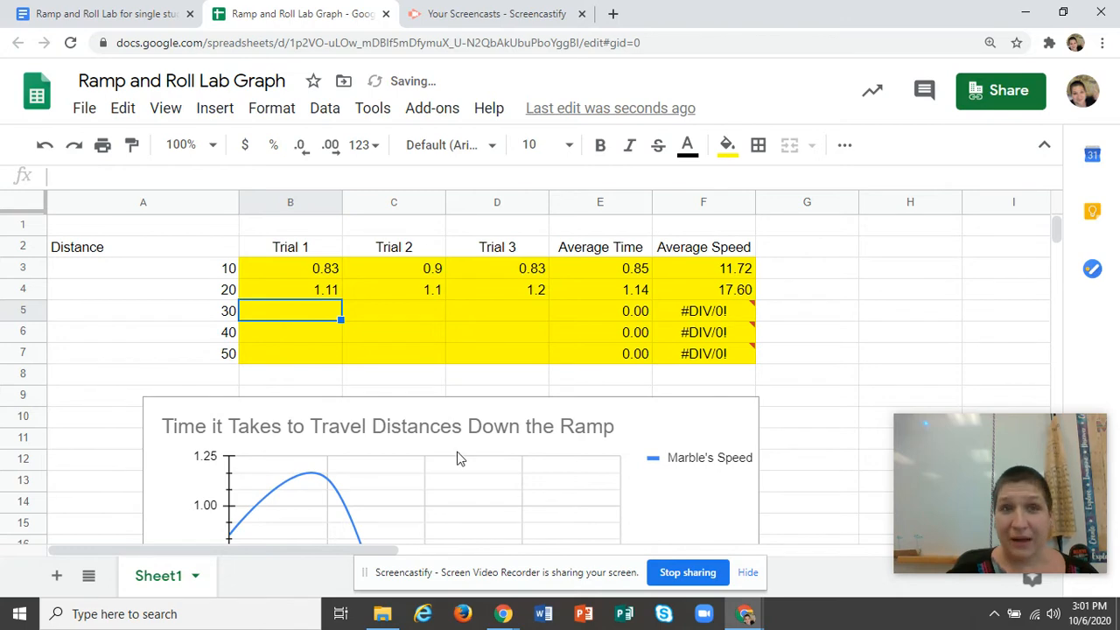
# Fill the distance 30 row with the lab document's times: 1.32 for Trial 1, 1.39 for Trial 2 and 1.51 for Trial 3
pyautogui.click(128, 16)
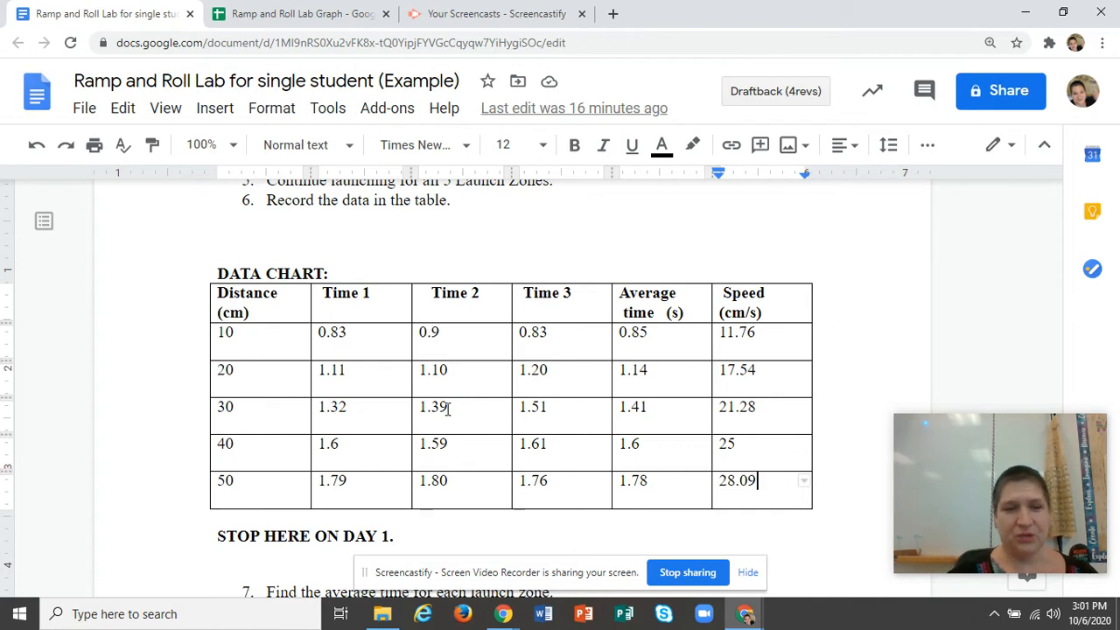
pyautogui.click(291, 16)
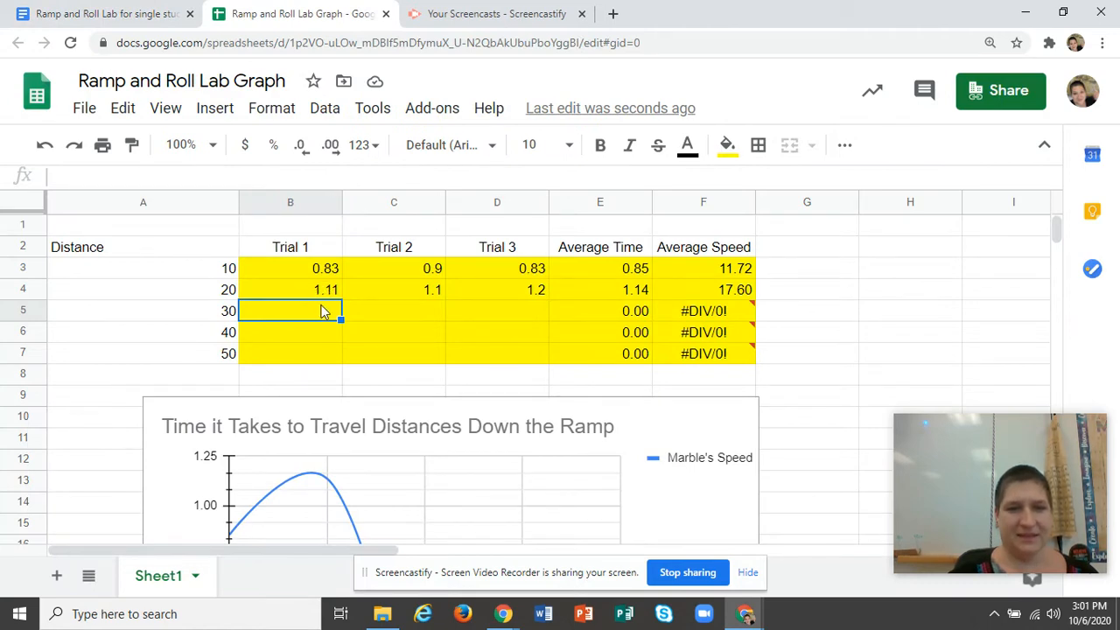
pyautogui.write('1.3')
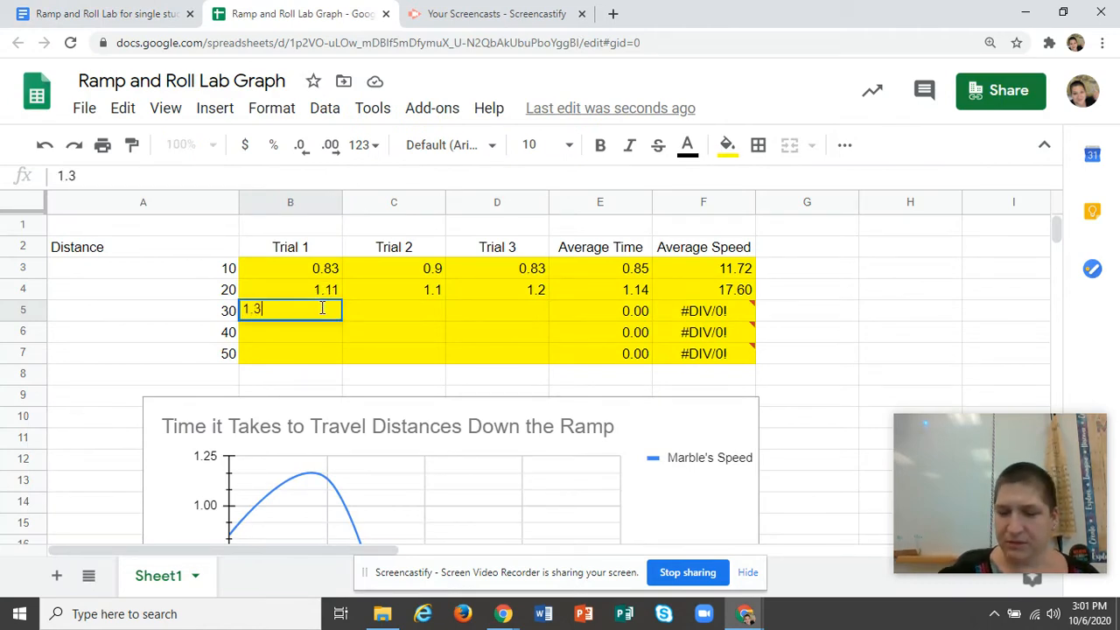
pyautogui.write('2')
pyautogui.press('Tab')
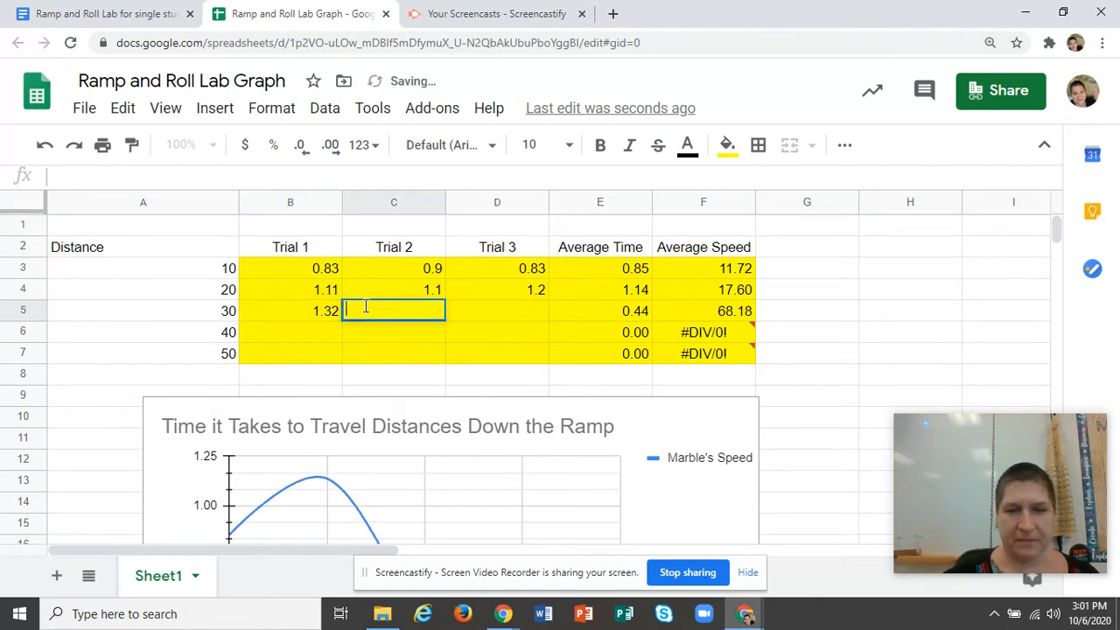
pyautogui.write('1.39')
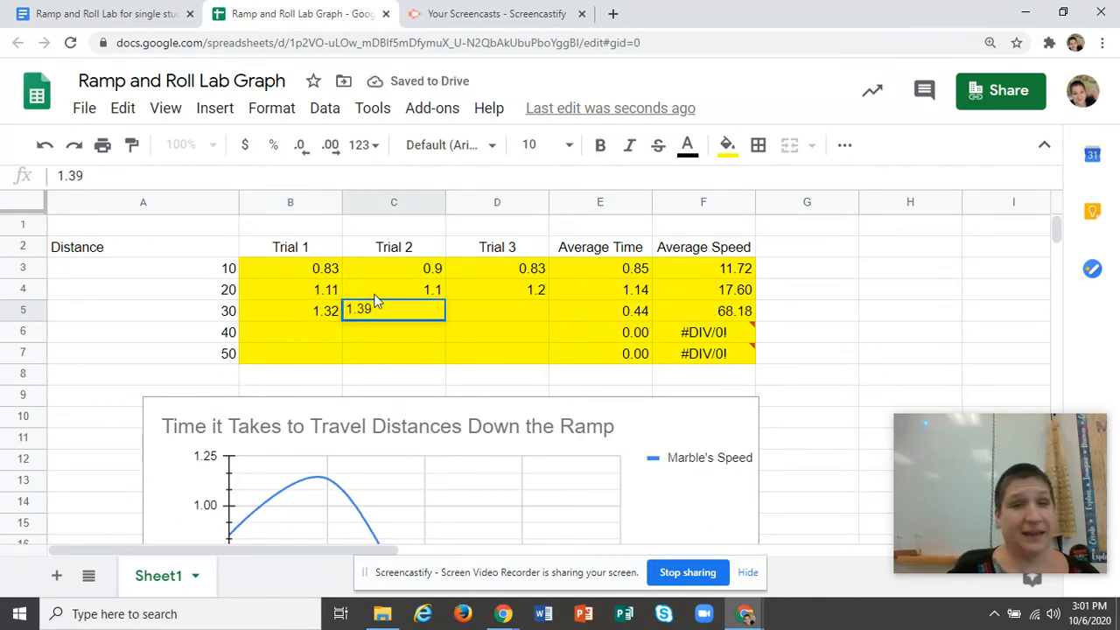
pyautogui.click(135, 16)
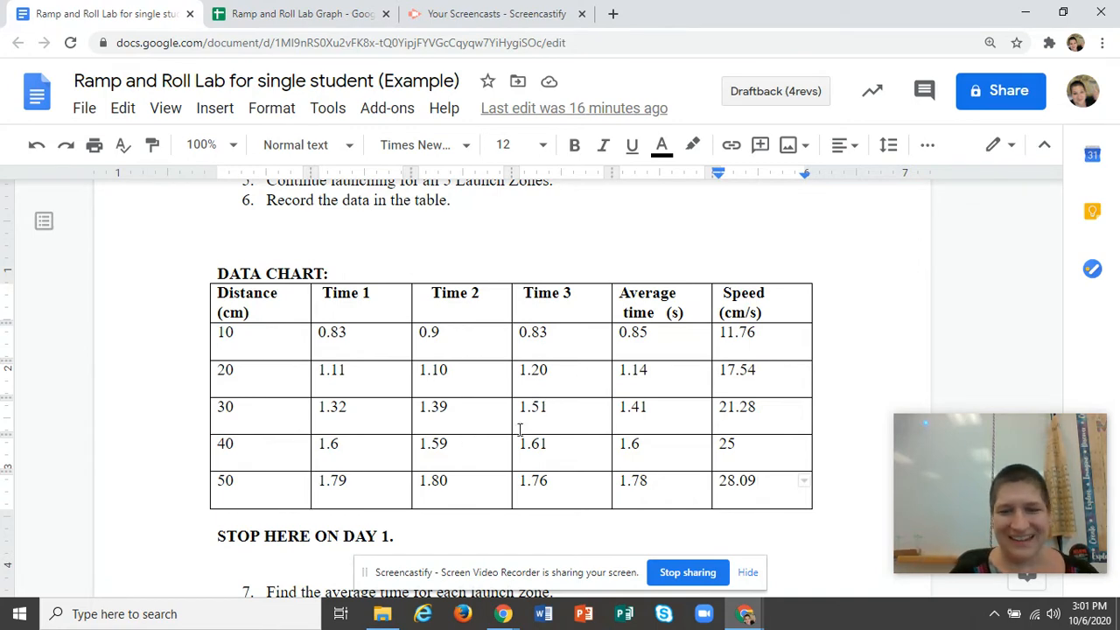
pyautogui.click(359, 14)
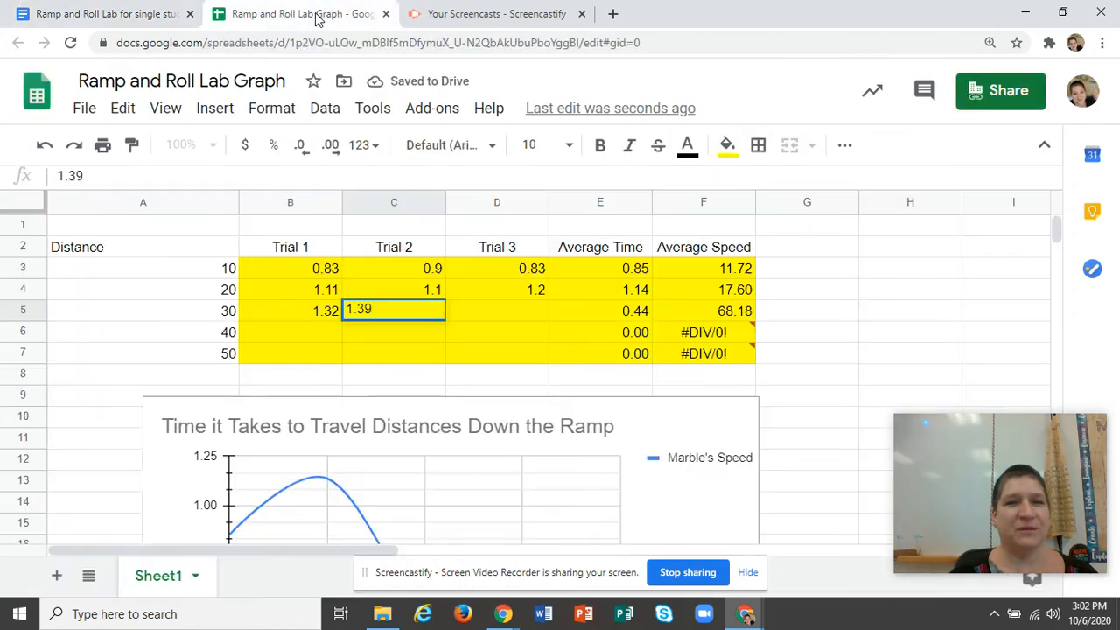
pyautogui.click(503, 310)
pyautogui.write('1.5')
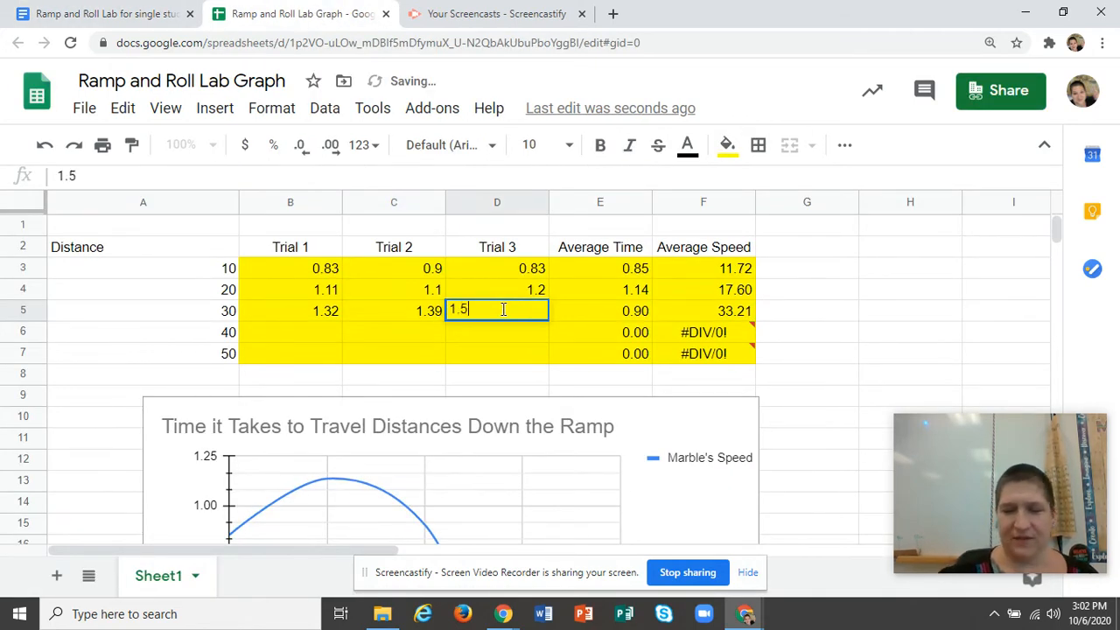
pyautogui.write('1')
# Fill the distance 40 row with the lab document's times: 1.6 for Trial 1, 1.59 for Trial 2 and 1.61 for Trial 3
pyautogui.click(330, 330)
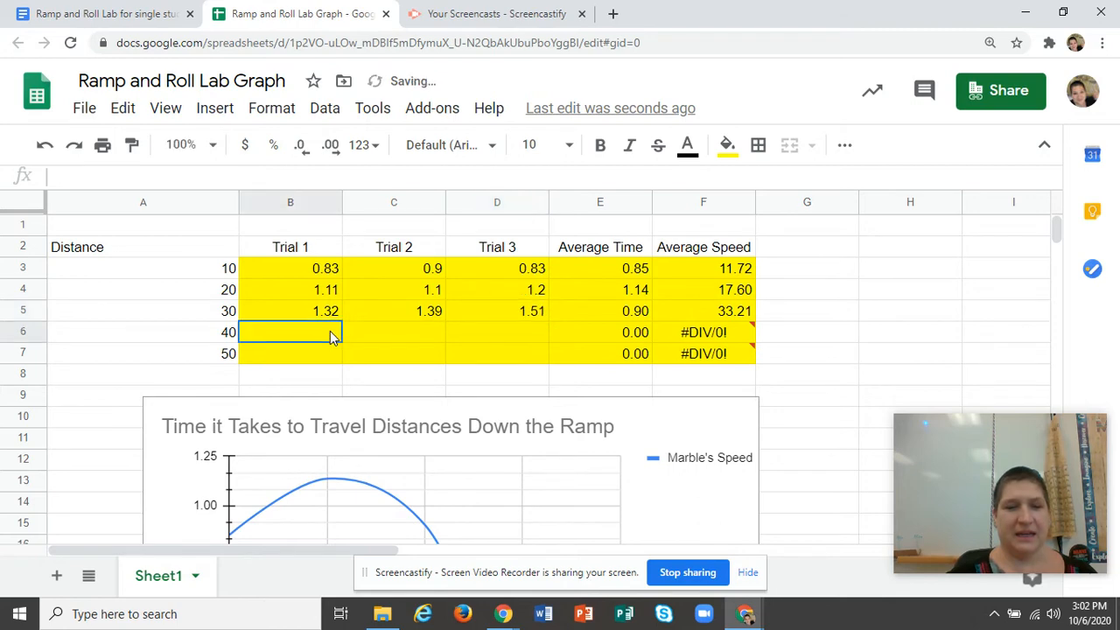
pyautogui.click(145, 14)
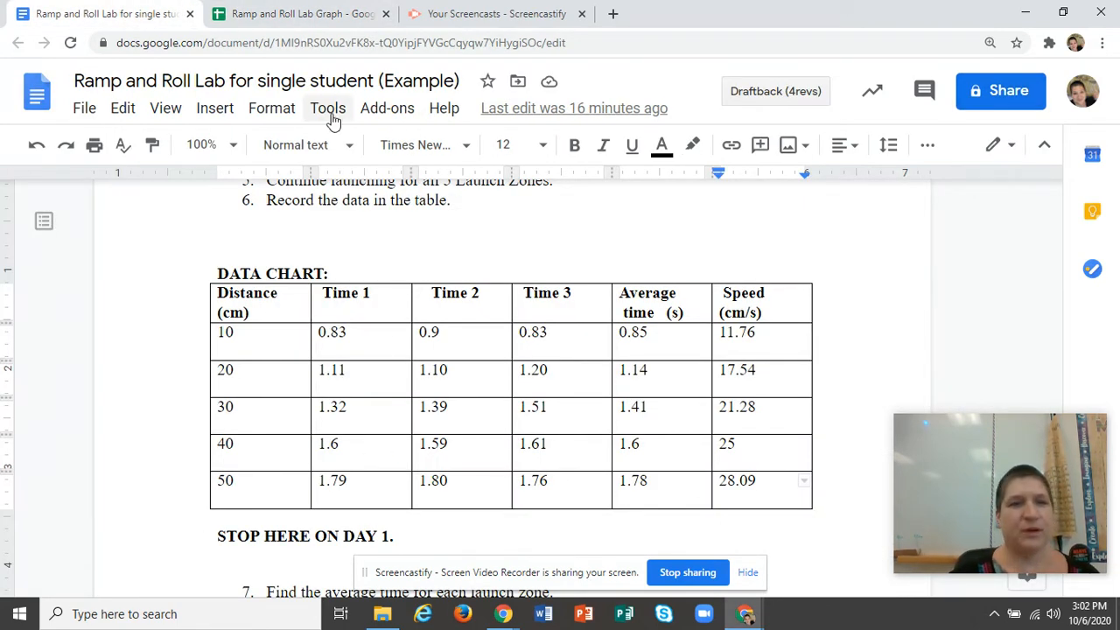
pyautogui.click(280, 15)
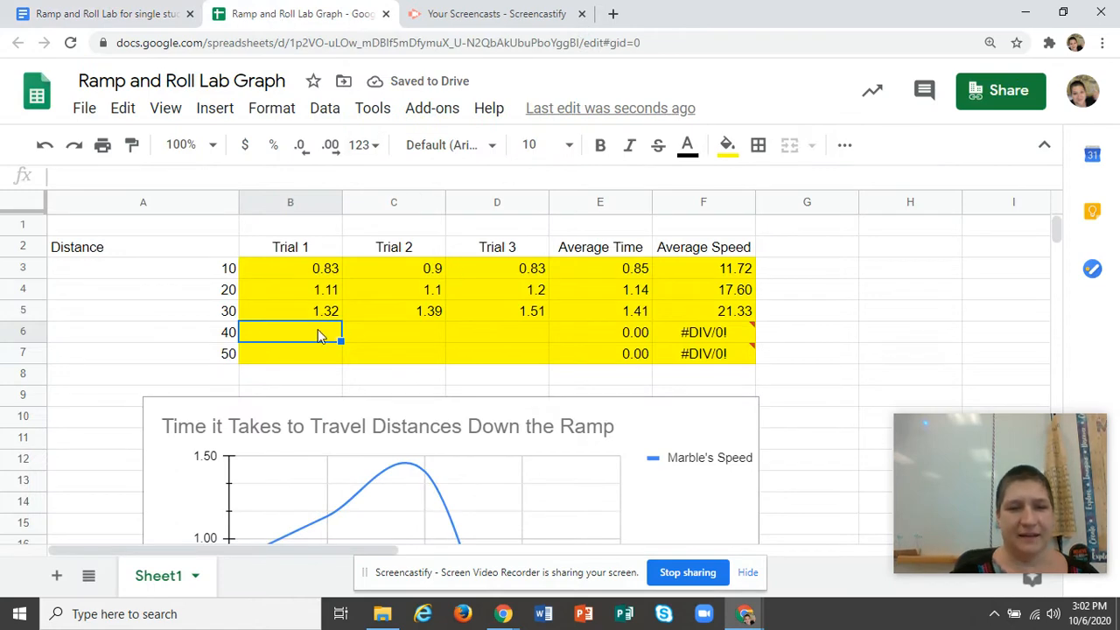
pyautogui.write('1.')
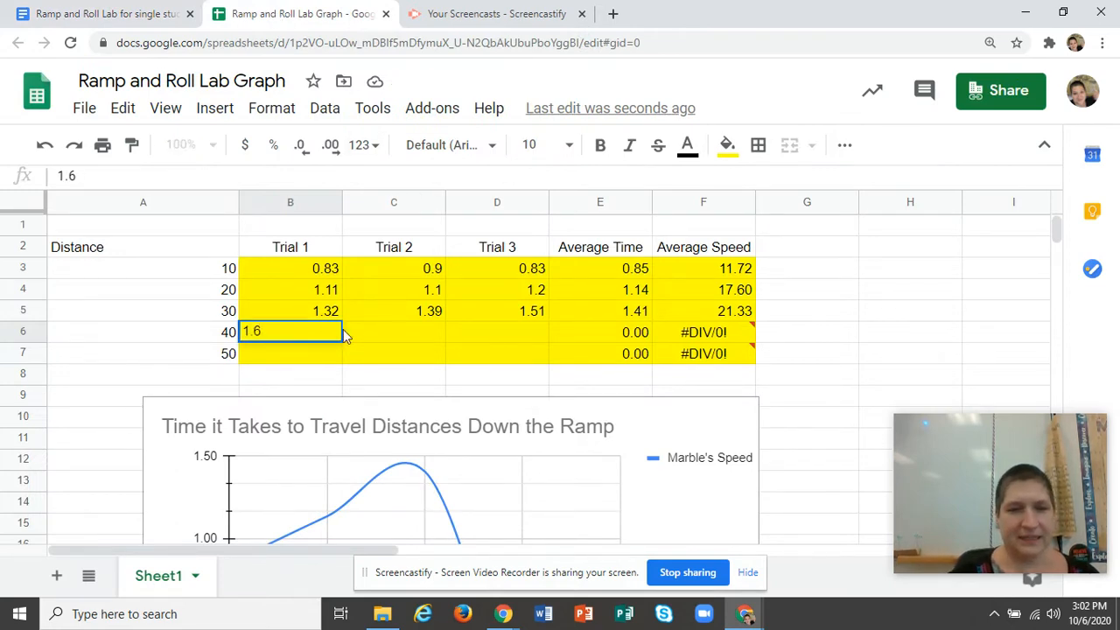
pyautogui.write('6')
pyautogui.click(388, 336)
pyautogui.write('1.59')
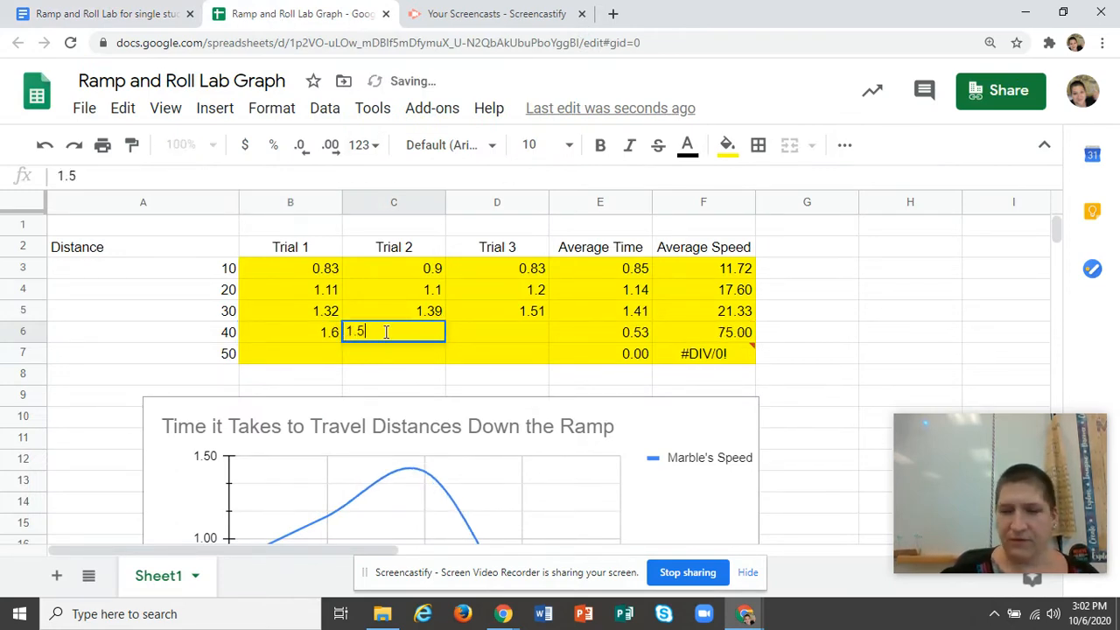
pyautogui.click(474, 334)
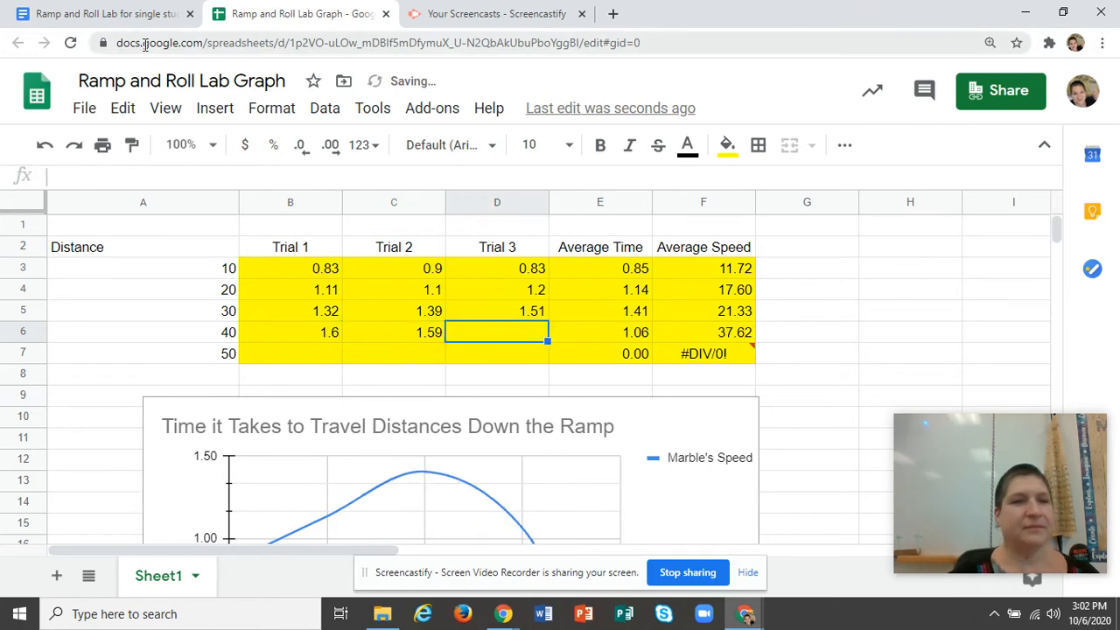
pyautogui.click(127, 24)
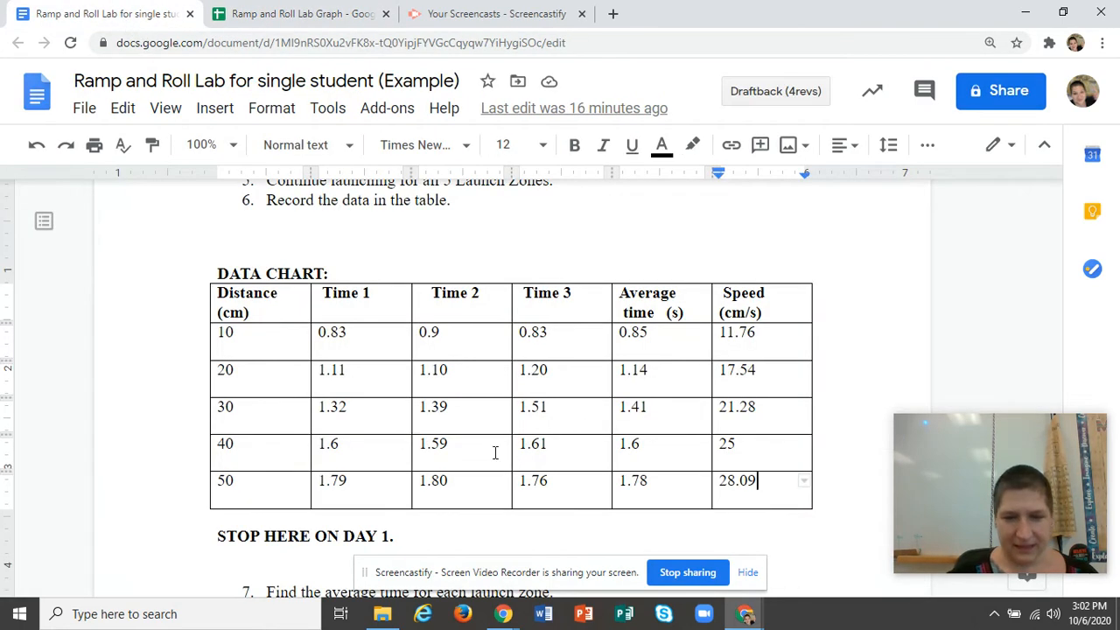
pyautogui.click(328, 14)
pyautogui.write('1.61')
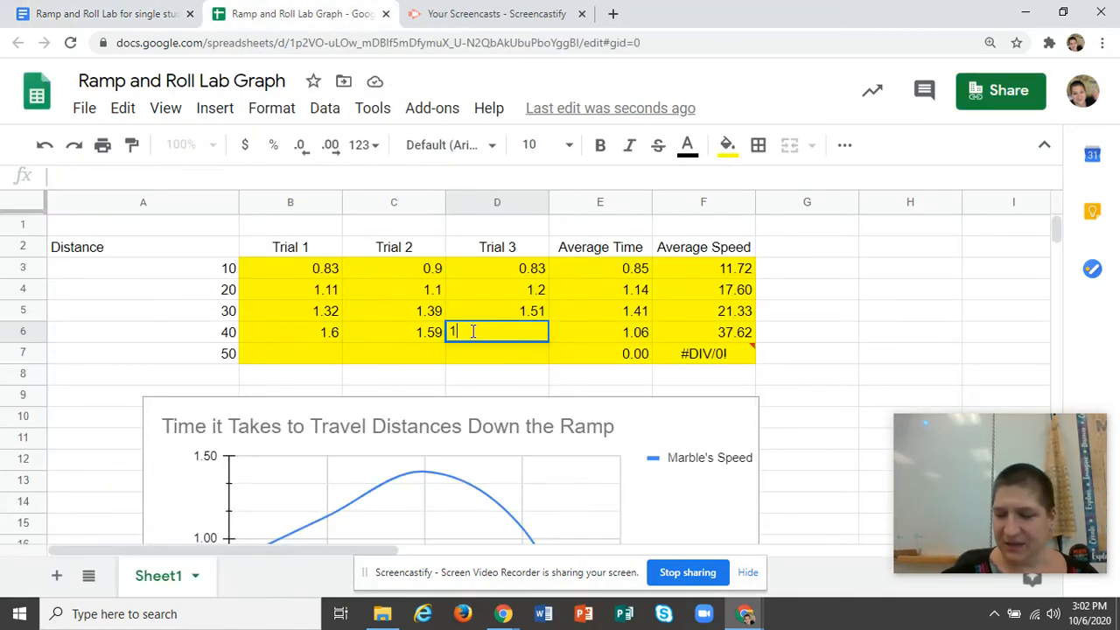
# Fill the distance 50 row with the lab document's times: 1.79 for Trial 1, 1.8 for Trial 2 and 1.76 for Trial 3
pyautogui.doubleClick(326, 352)
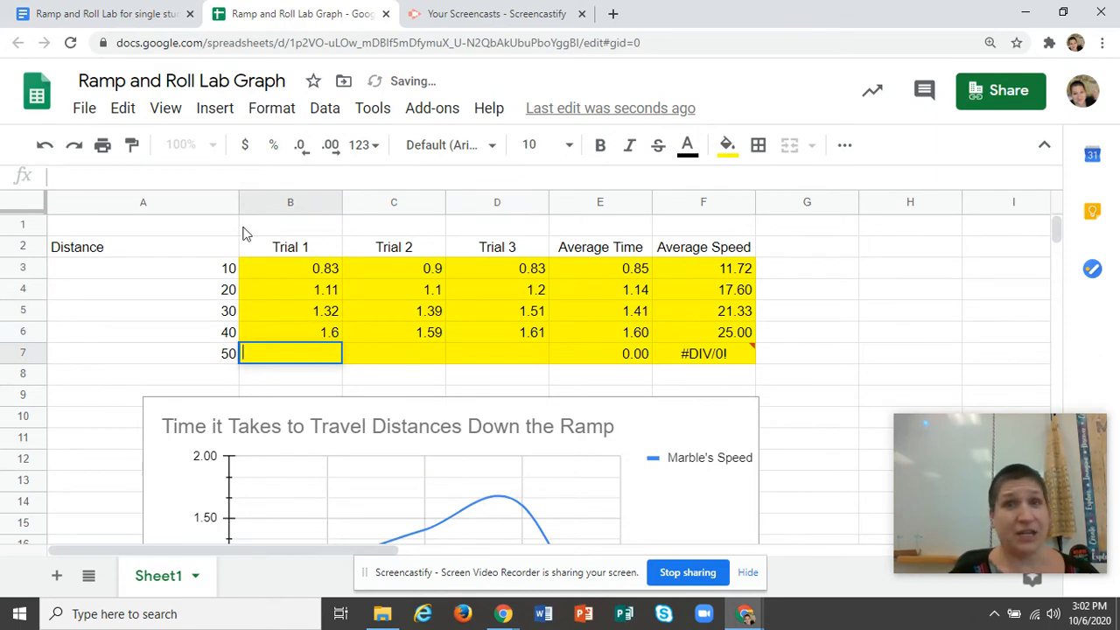
pyautogui.click(111, 18)
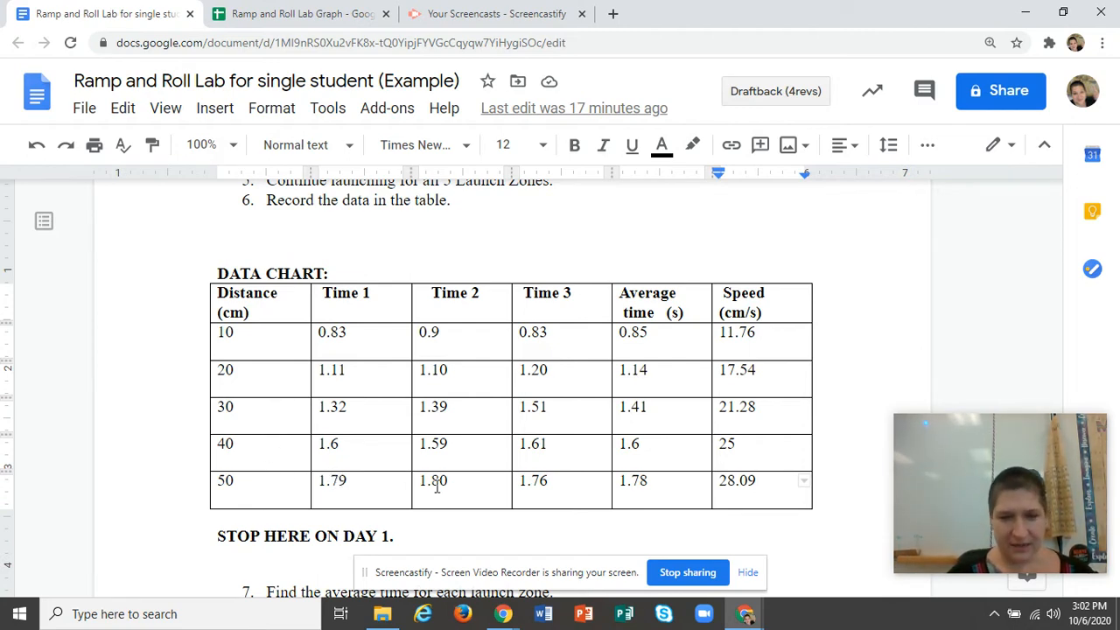
pyautogui.click(279, 25)
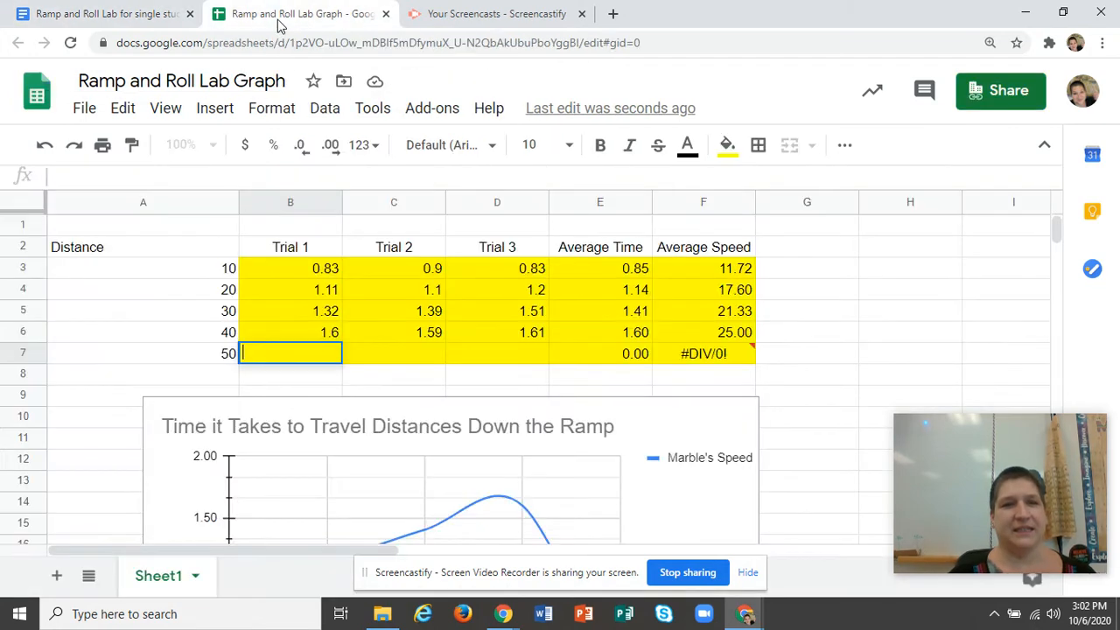
pyautogui.click(299, 352)
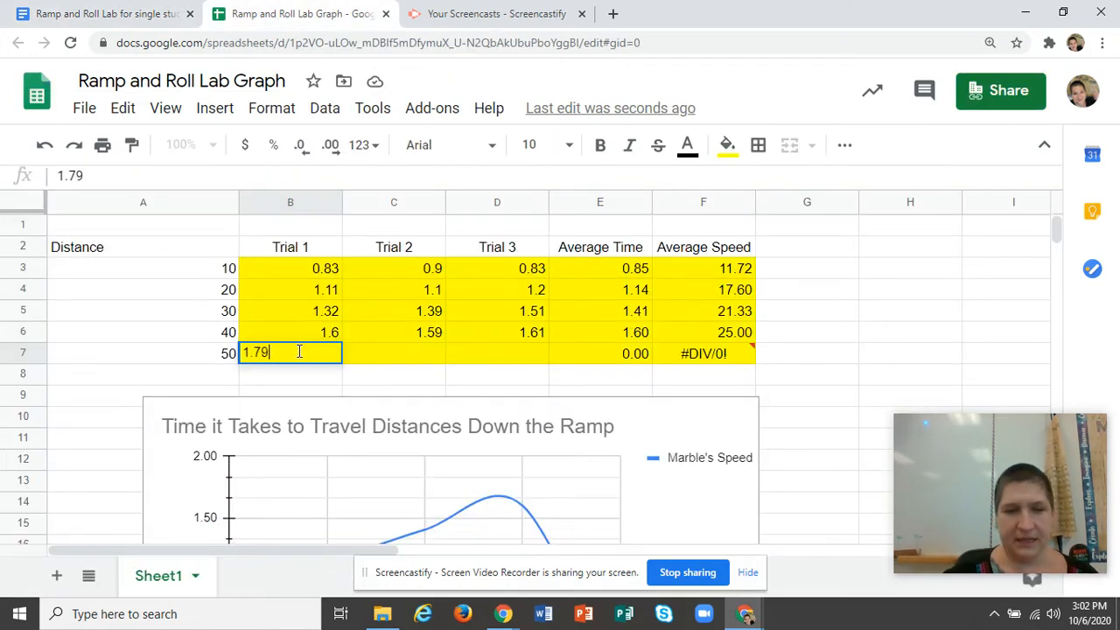
pyautogui.click(389, 352)
pyautogui.write('1.8')
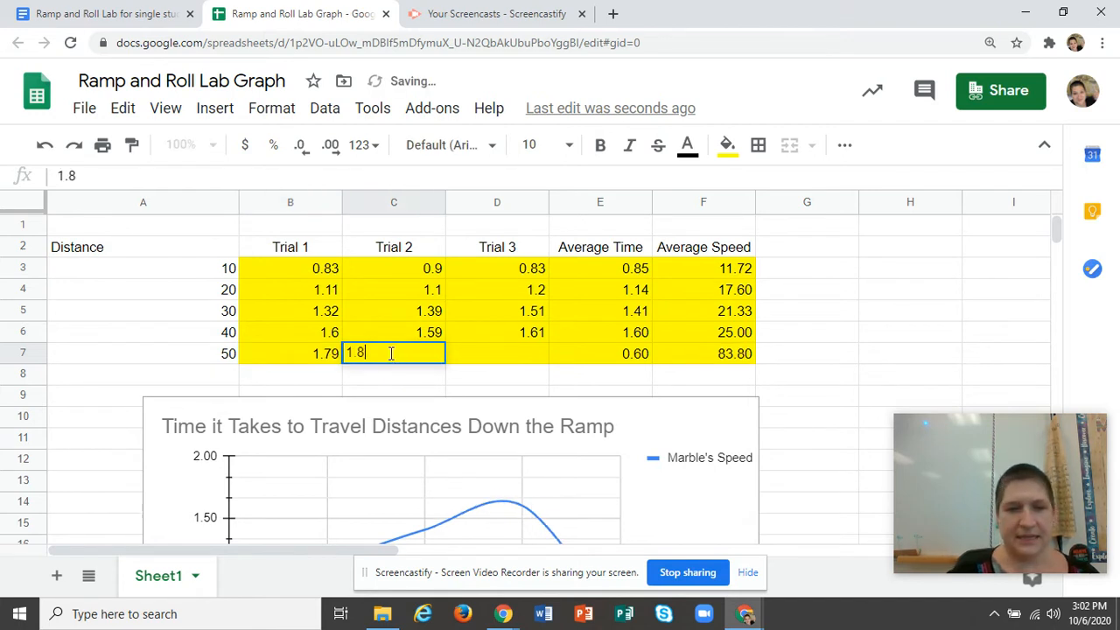
pyautogui.click(495, 353)
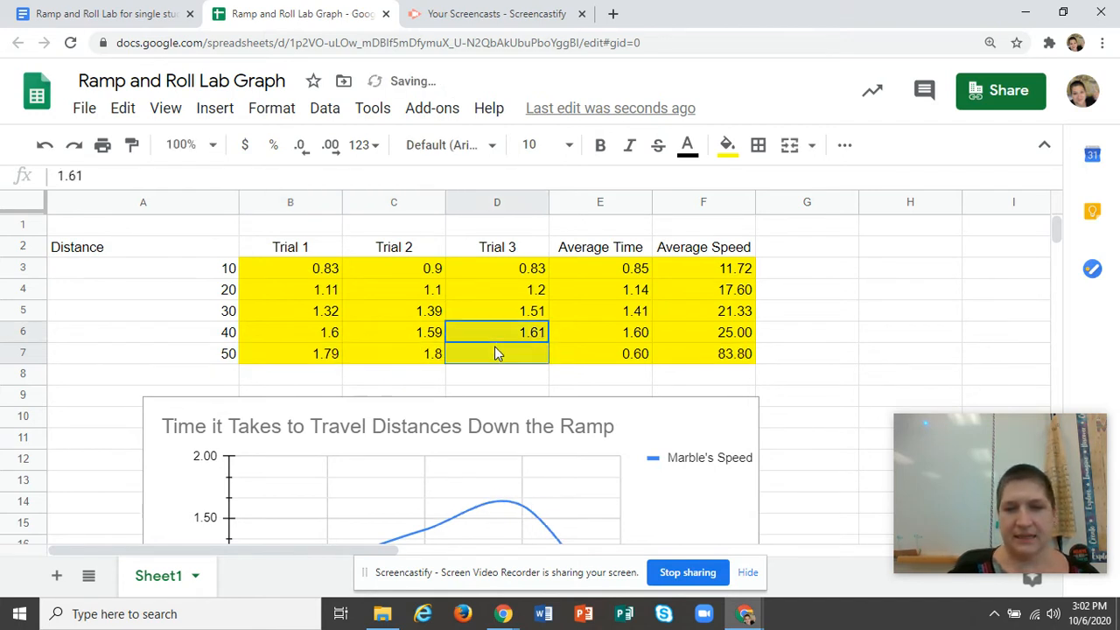
pyautogui.write('1')
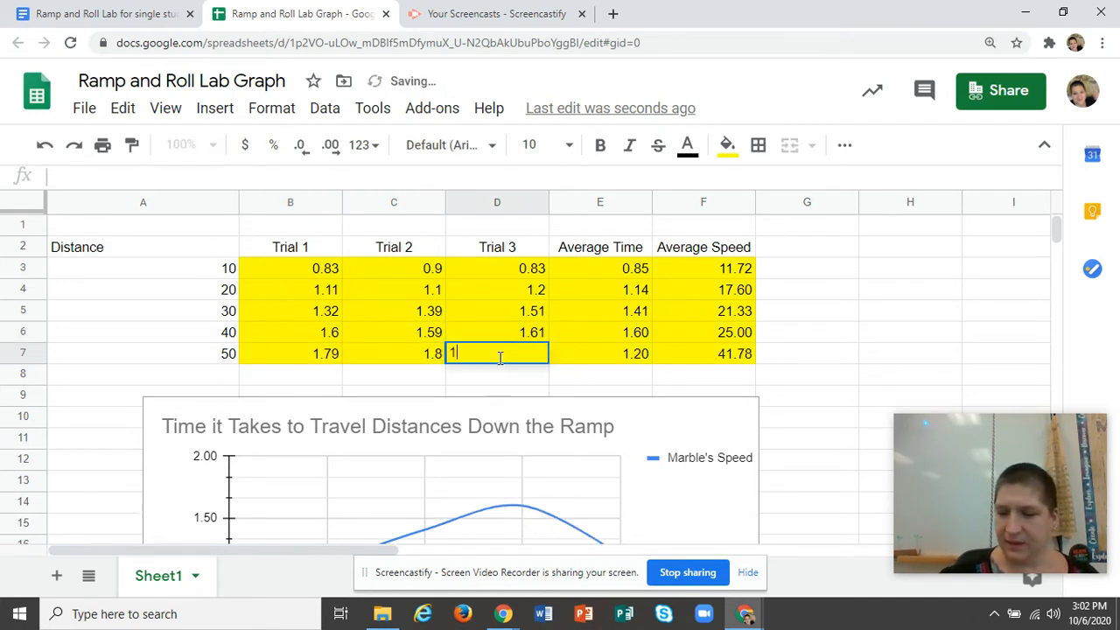
pyautogui.write('.76')
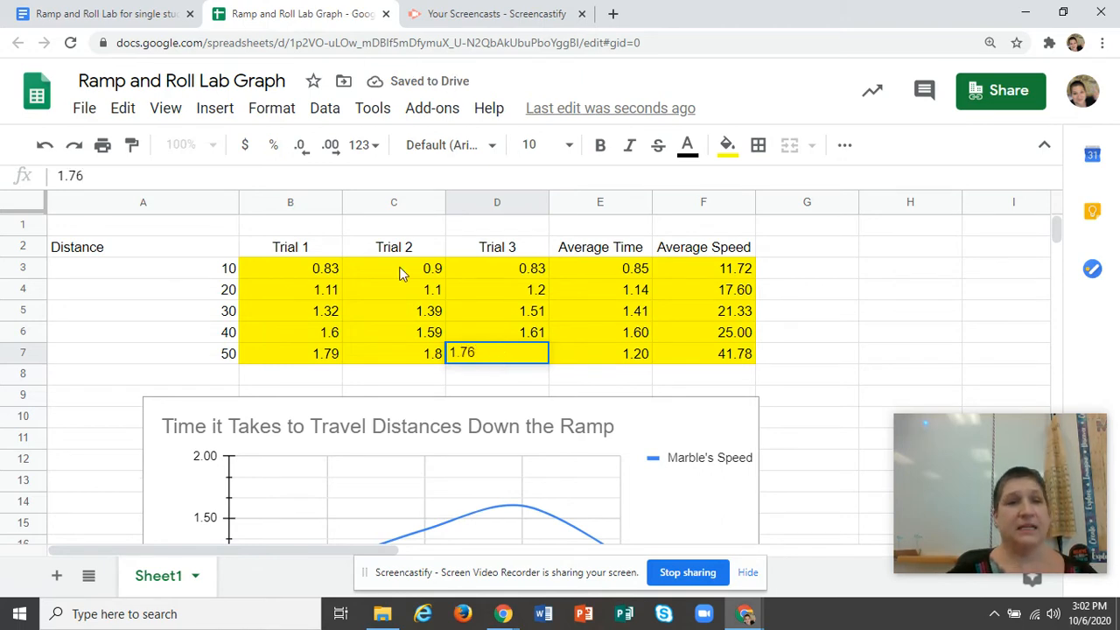
# Compare the spreadsheet's averages and speeds with the lab document's data chart, and correct the document's distance 10 speed to 11.72
pyautogui.click(104, 14)
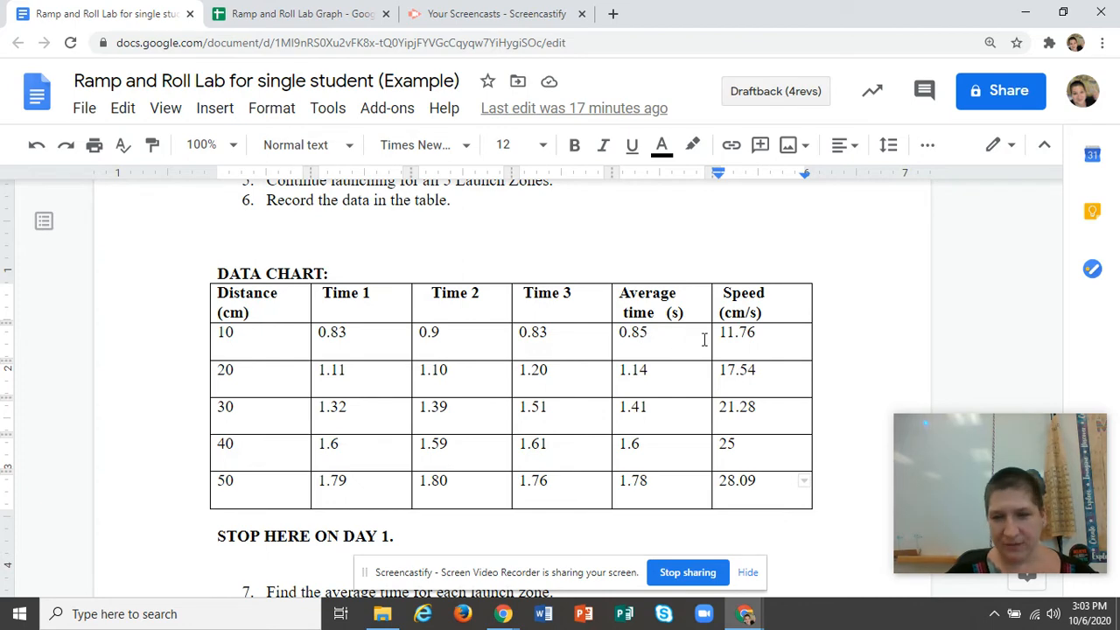
pyautogui.click(269, 14)
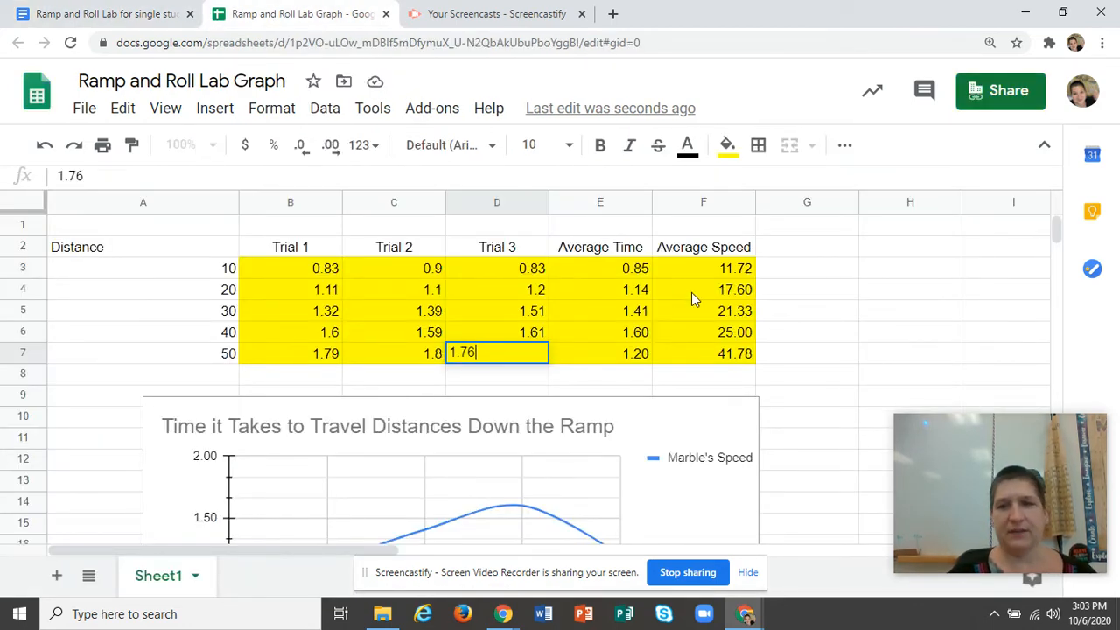
pyautogui.click(164, 21)
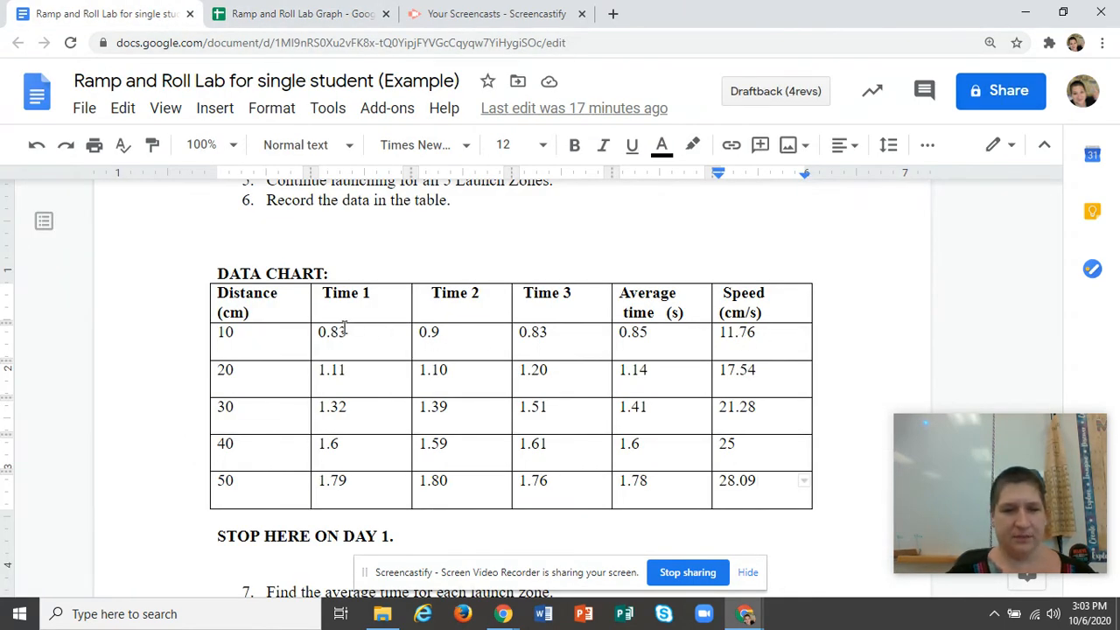
pyautogui.click(276, 17)
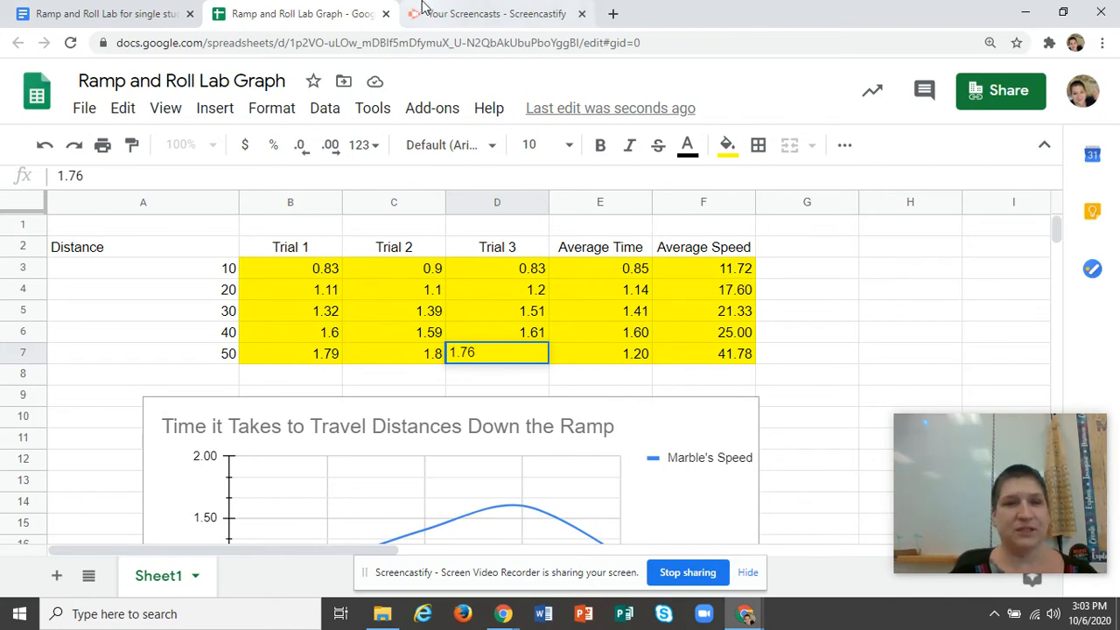
pyautogui.click(113, 14)
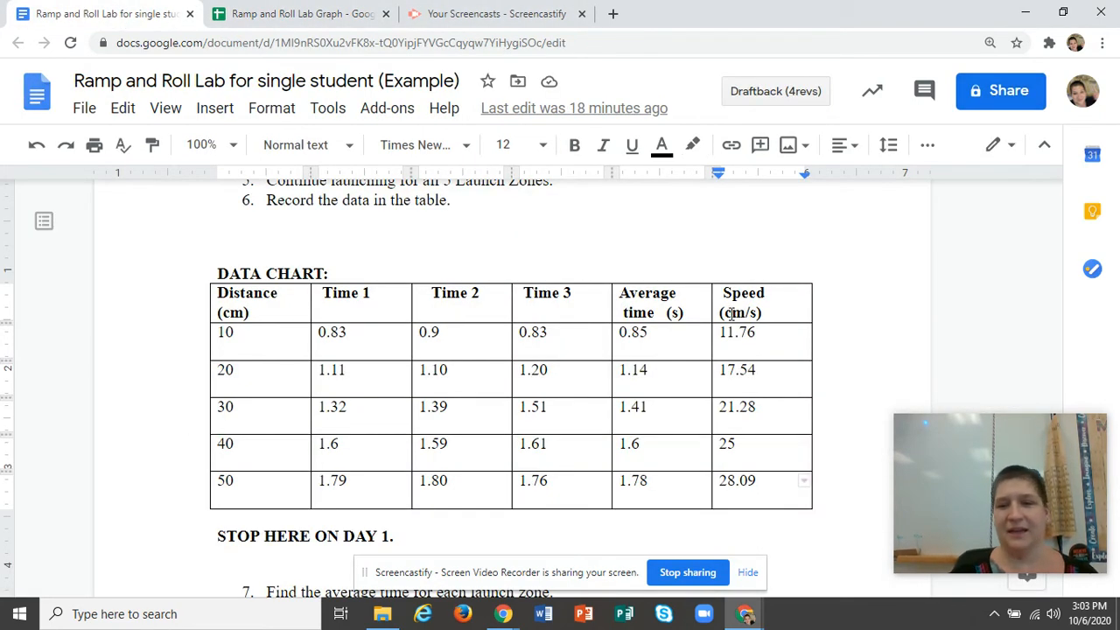
pyautogui.click(781, 346)
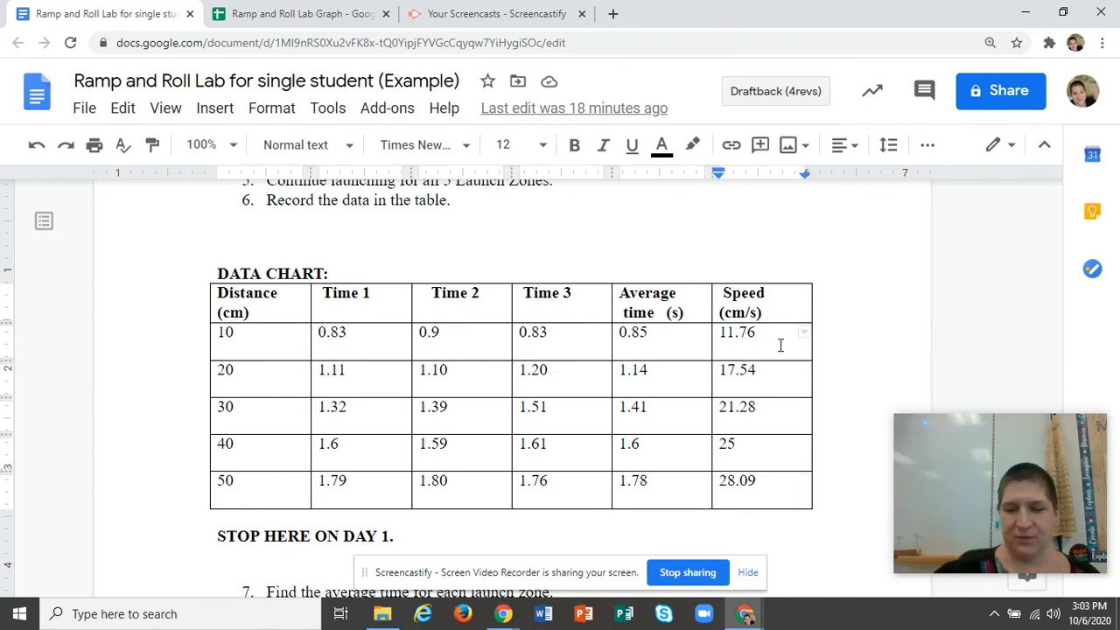
pyautogui.press('BackSpace')
pyautogui.write('2')
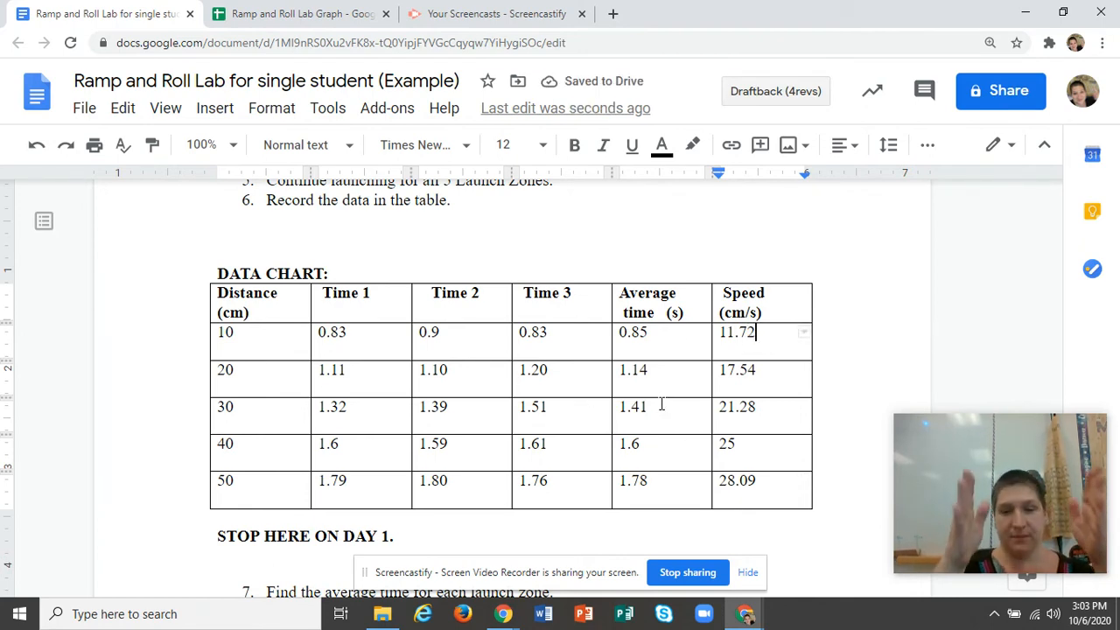
# Commit the pending Trial 3 time for distance 50 in the graph spreadsheet and review the line chart down to its distance axis
pyautogui.click(289, 16)
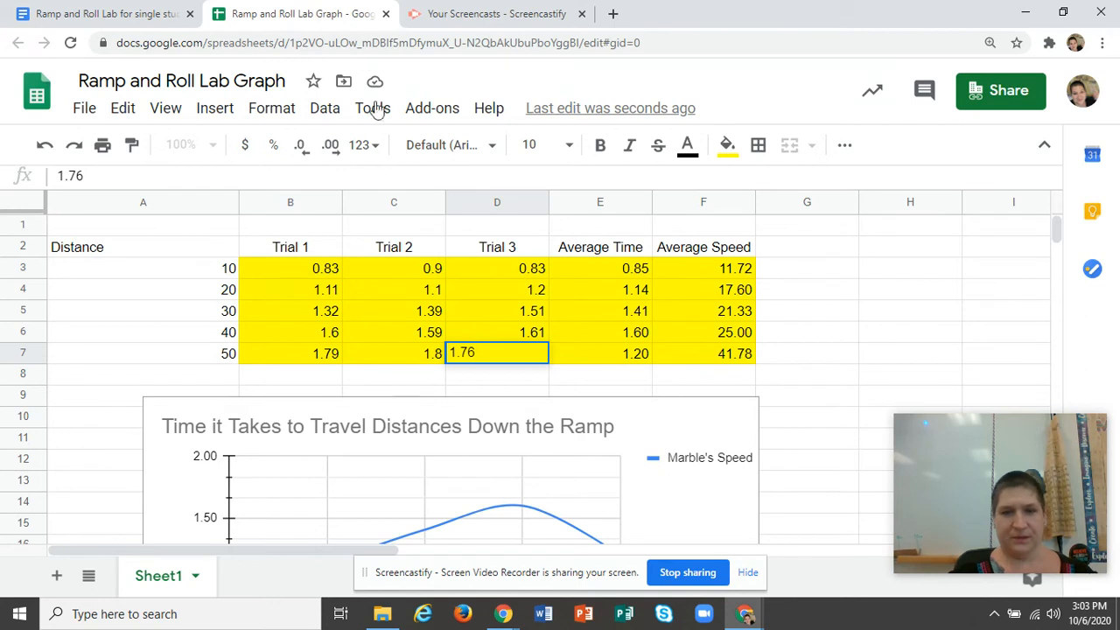
pyautogui.click(586, 358)
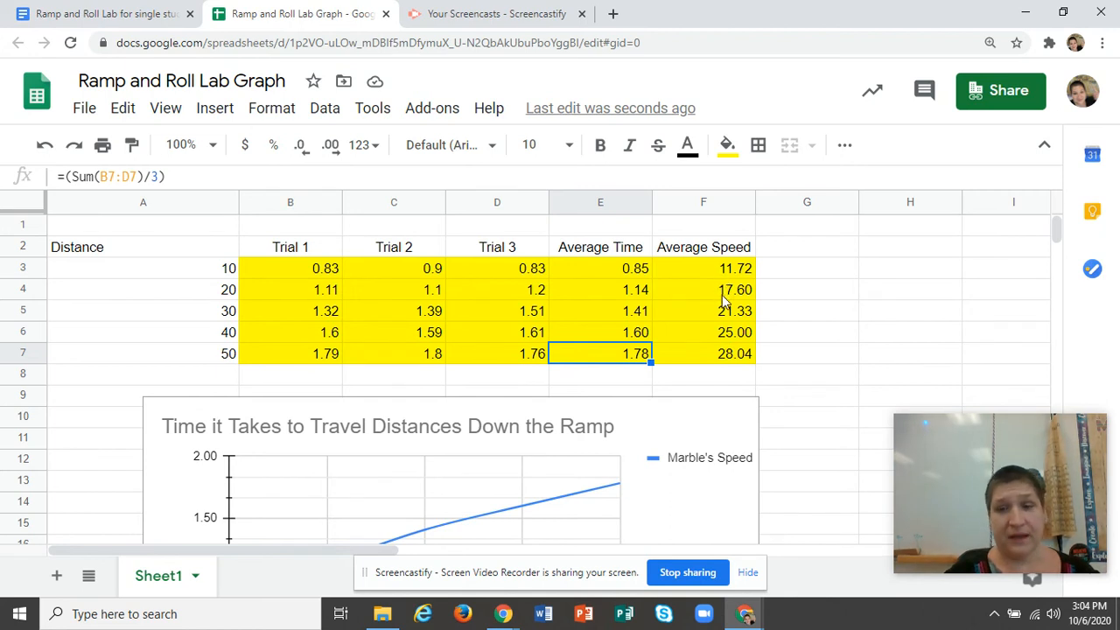
pyautogui.scroll(-4, 795, 351)
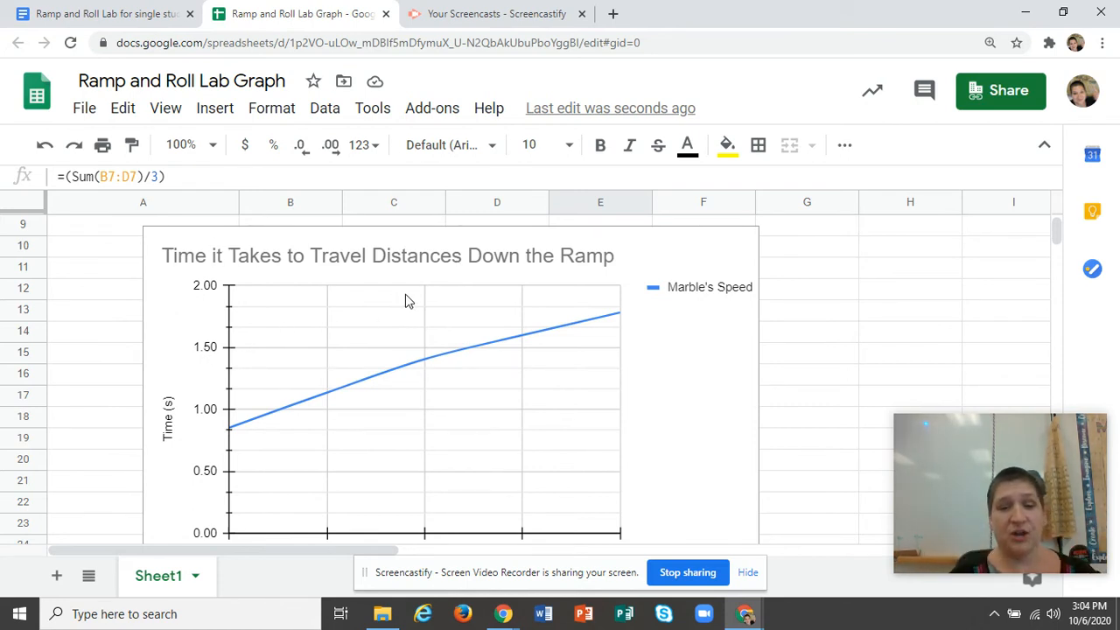
pyautogui.scroll(-1, 464, 366)
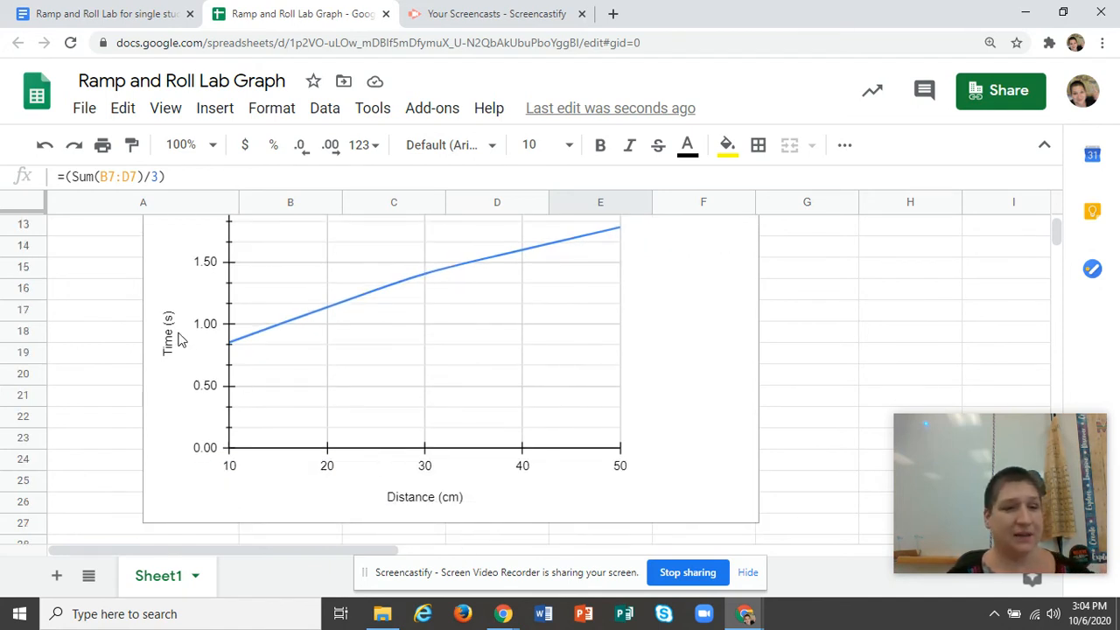
# Review the line chart's curve and open the legend label "Marble's Speed" for text editing
pyautogui.scroll(1, 178, 336)
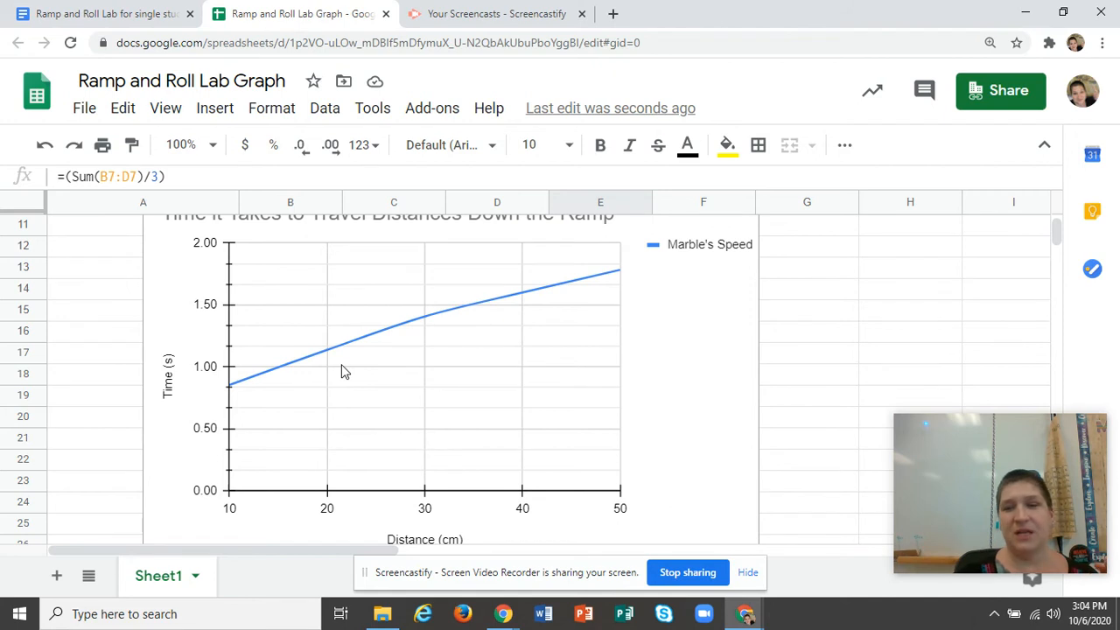
pyautogui.scroll(2, 343, 372)
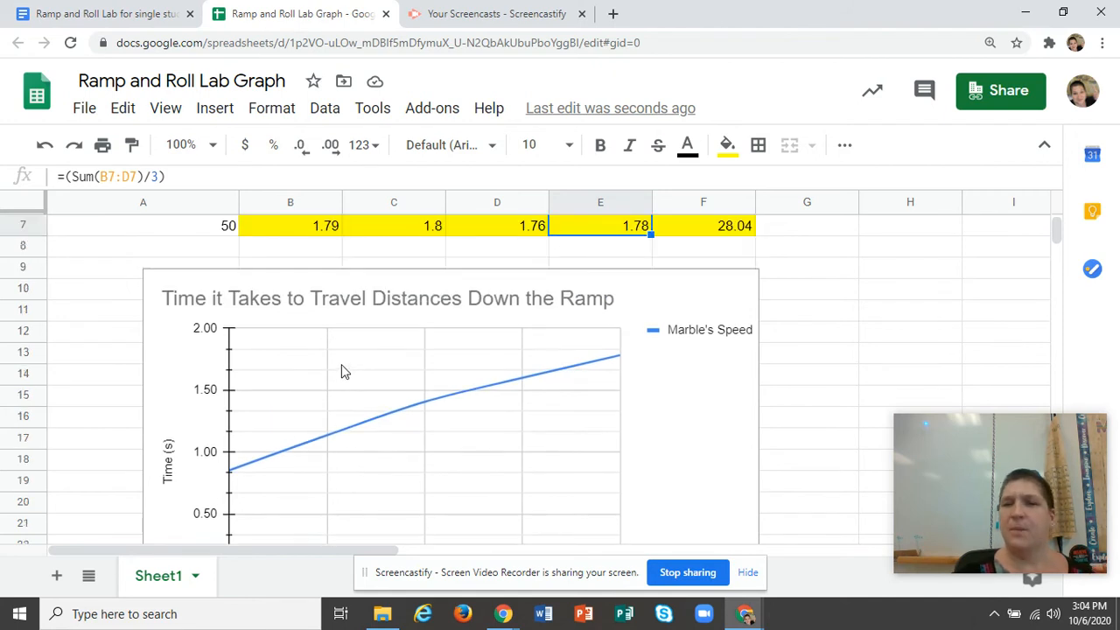
pyautogui.click(692, 337)
pyautogui.scroll(-1, 692, 337)
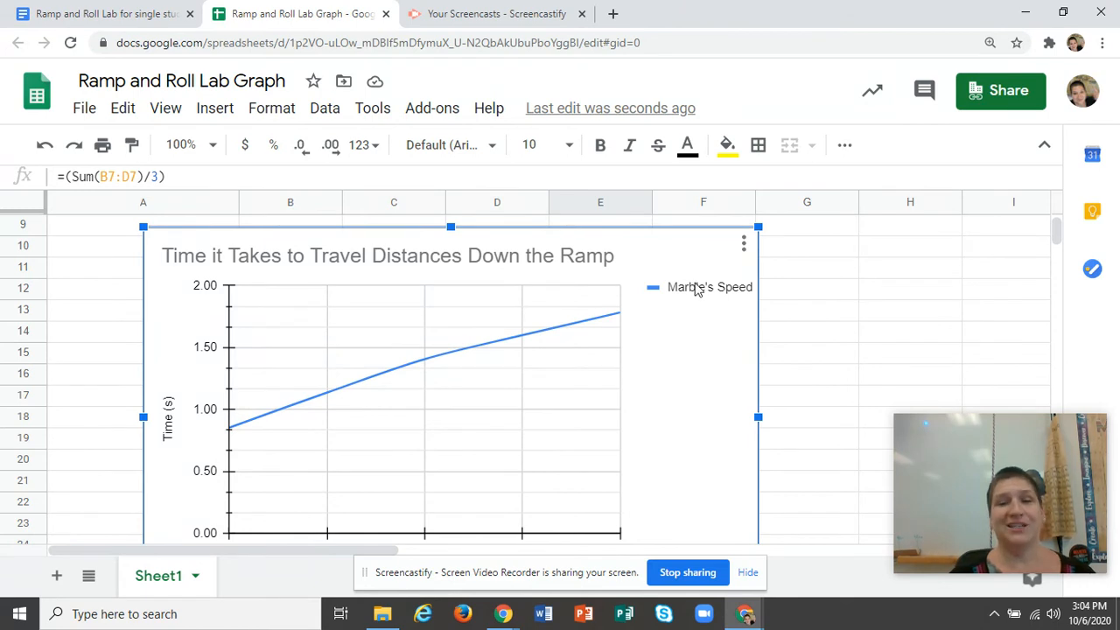
pyautogui.doubleClick(696, 289)
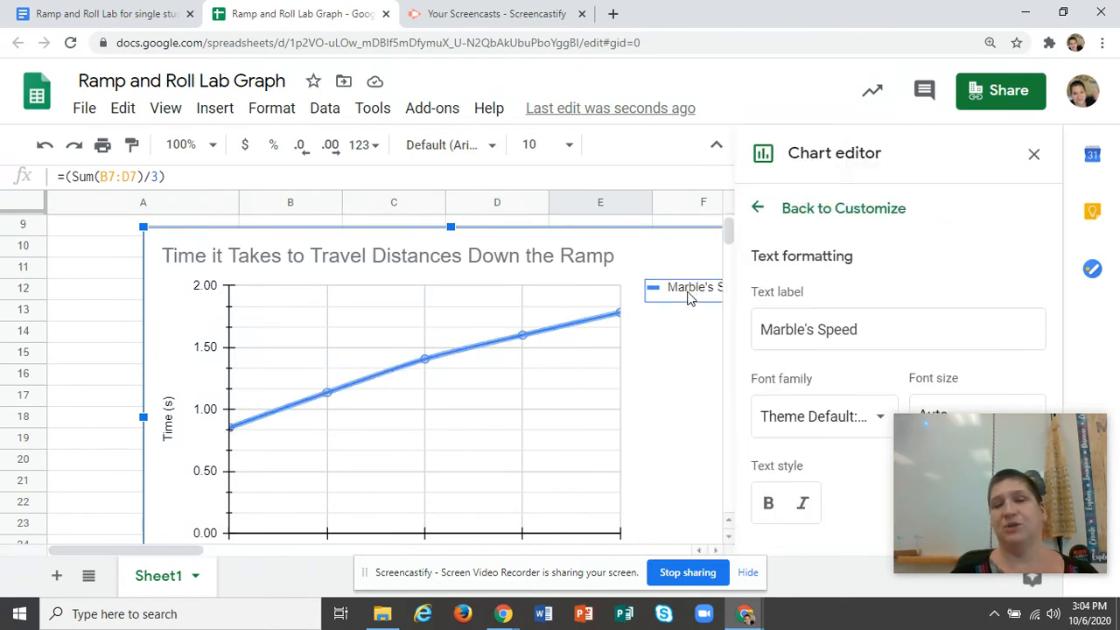
pyautogui.click(811, 330)
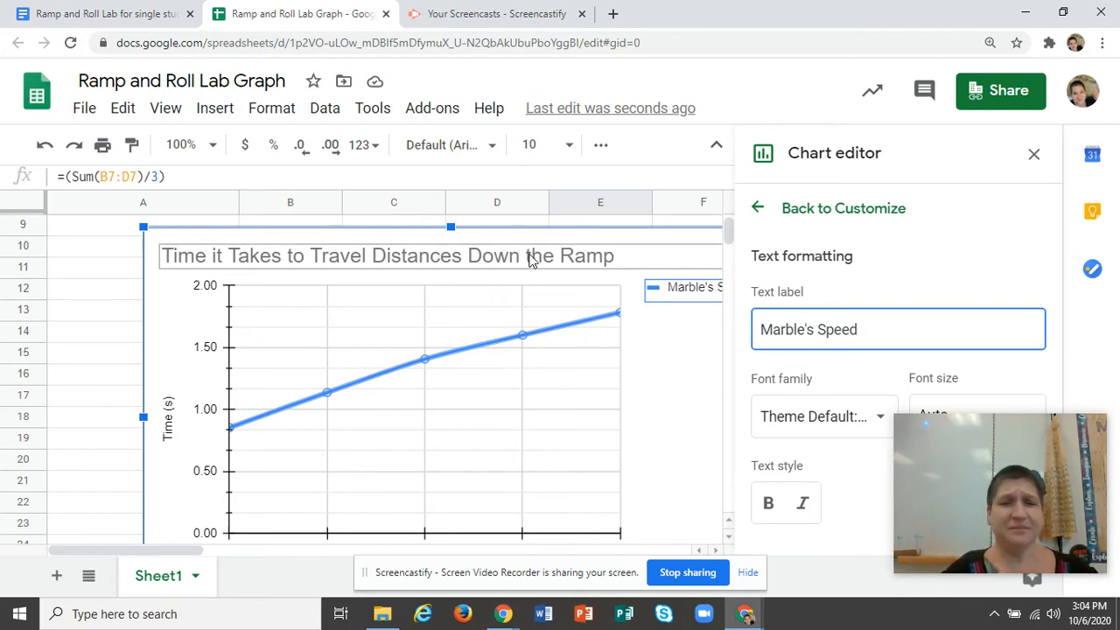
# Replace the chart title with "How to find speed through a rolling marble"
pyautogui.doubleClick(530, 256)
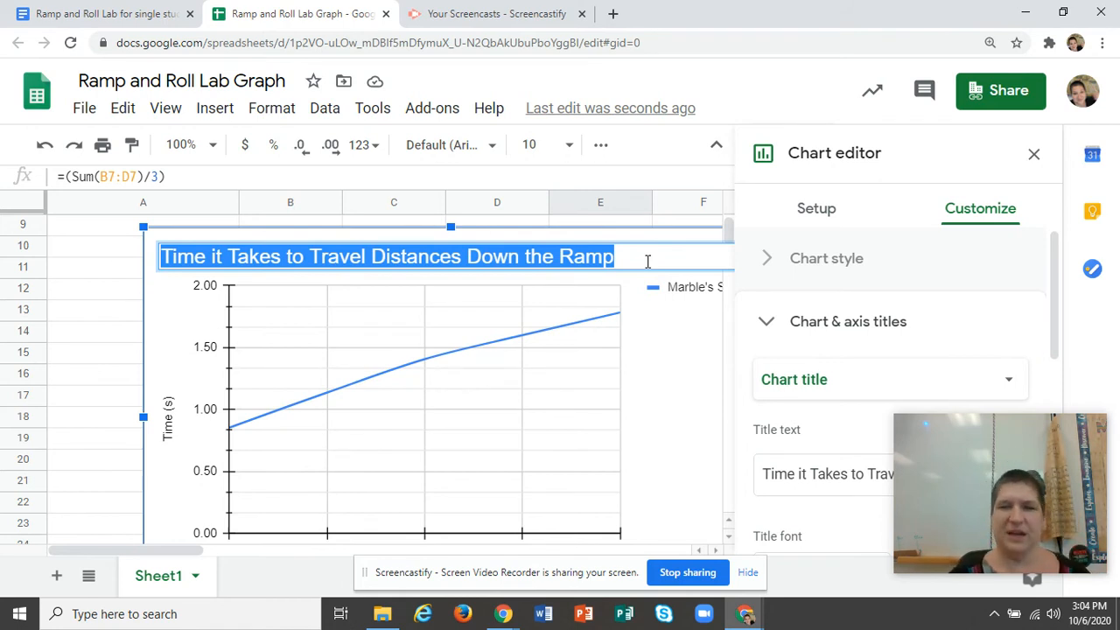
pyautogui.press('BackSpace')
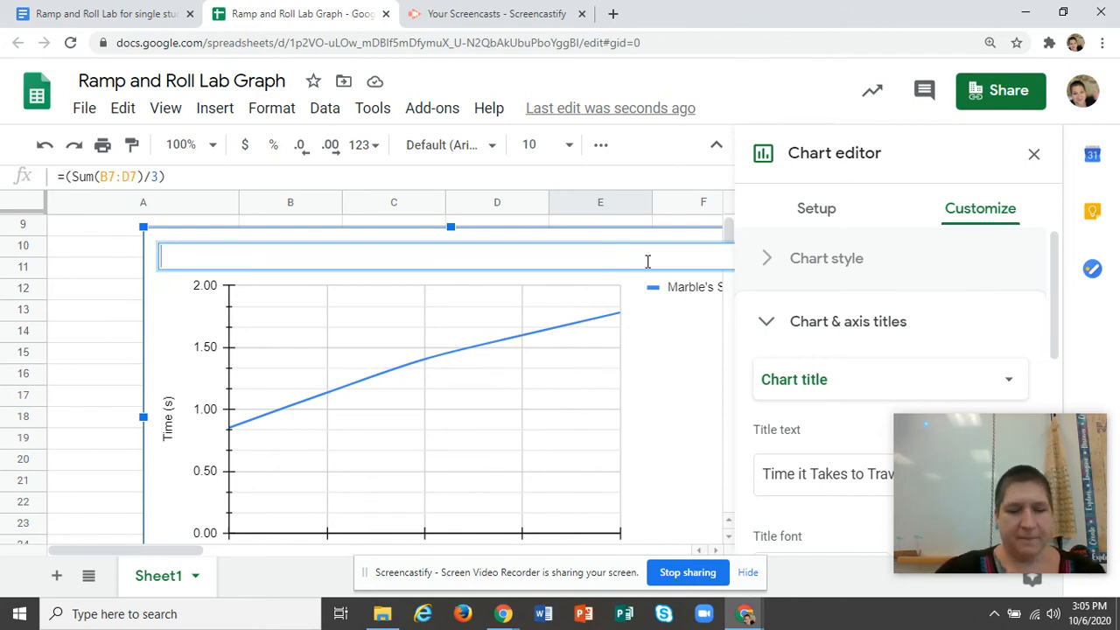
pyautogui.write('How to ')
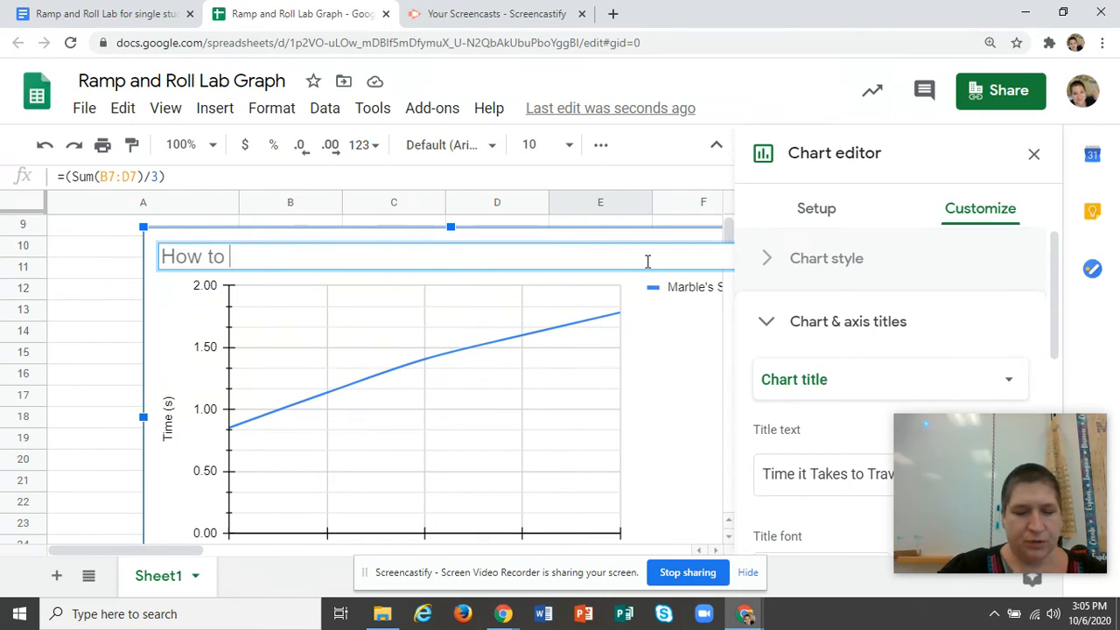
pyautogui.write('find ')
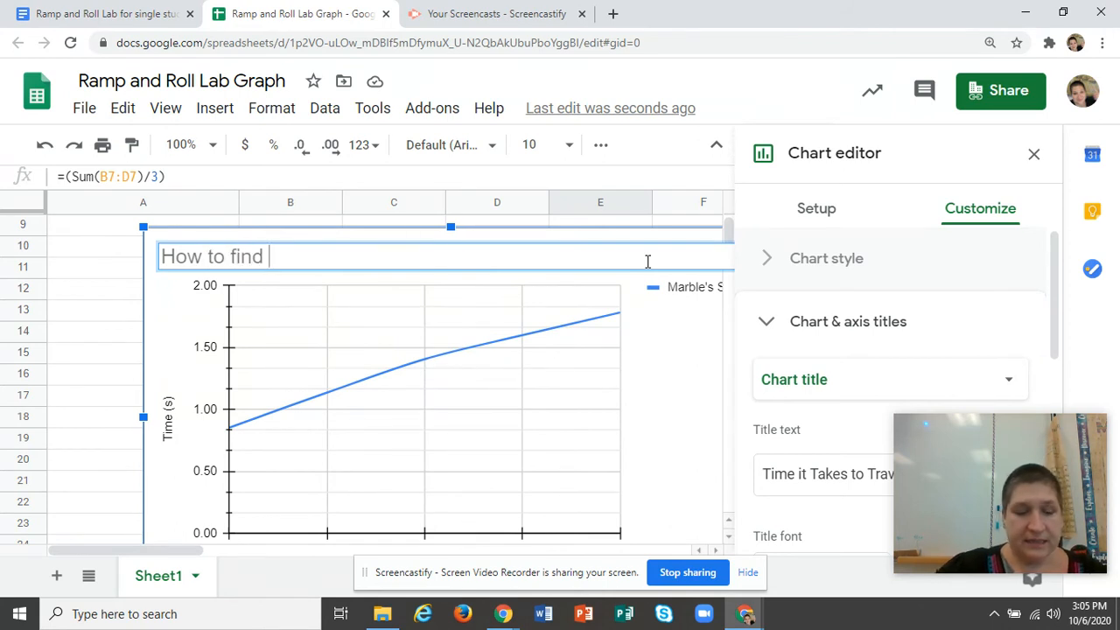
pyautogui.write('speed ')
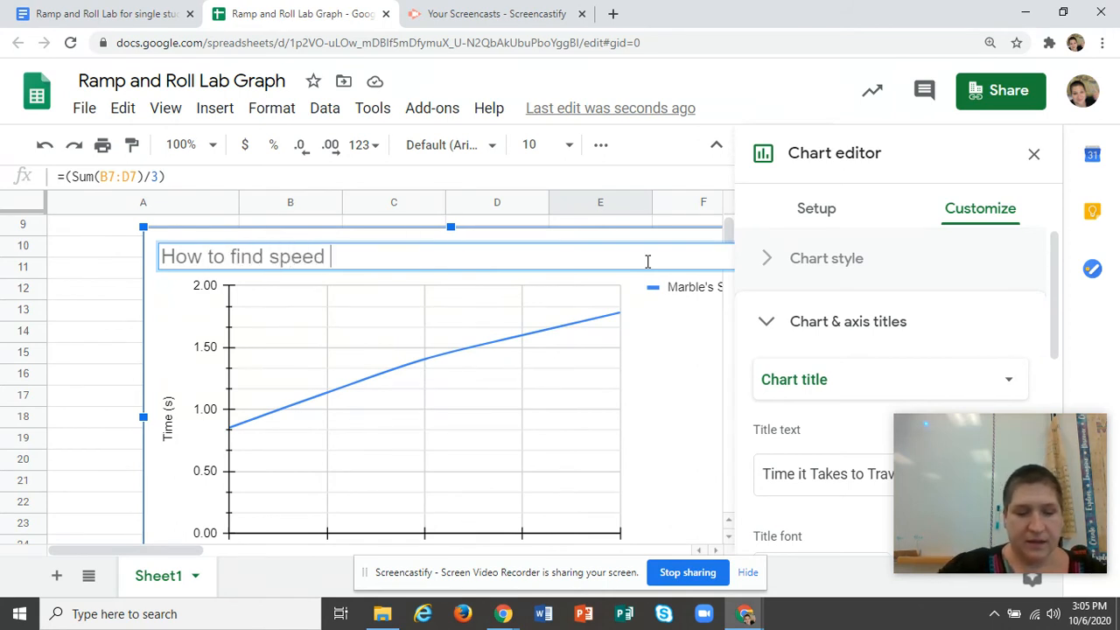
pyautogui.write('through ')
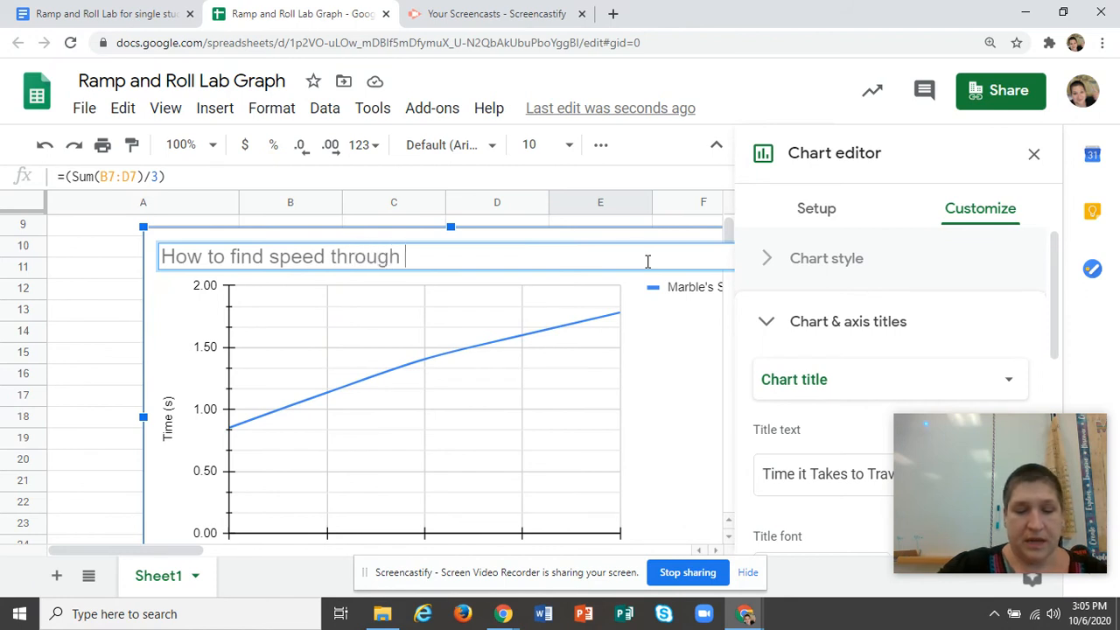
pyautogui.write('a rolli')
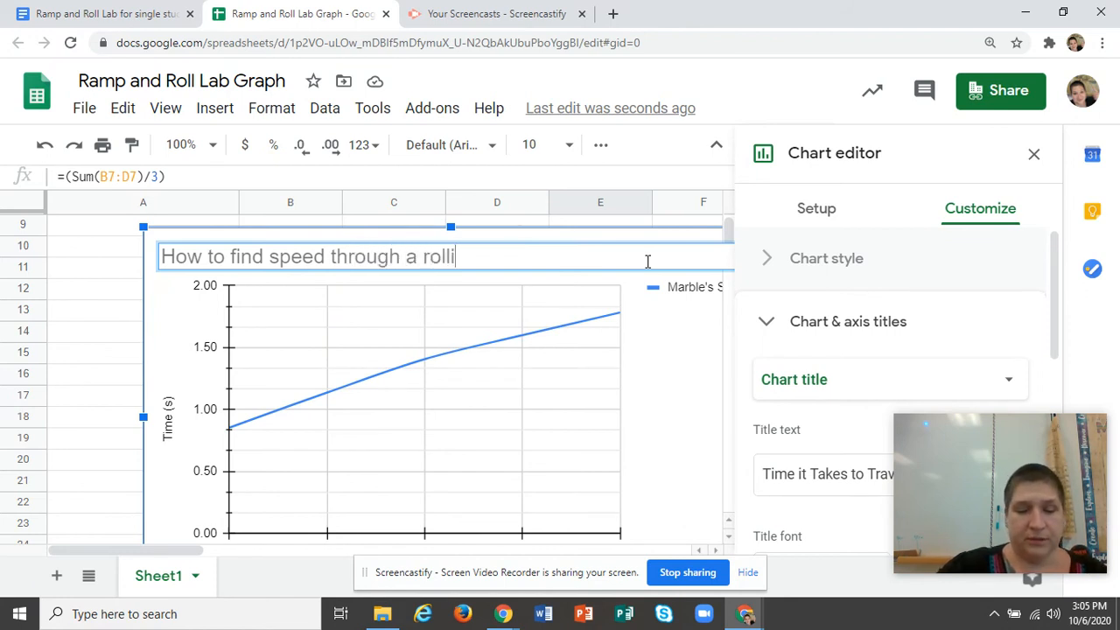
pyautogui.write('ng marble')
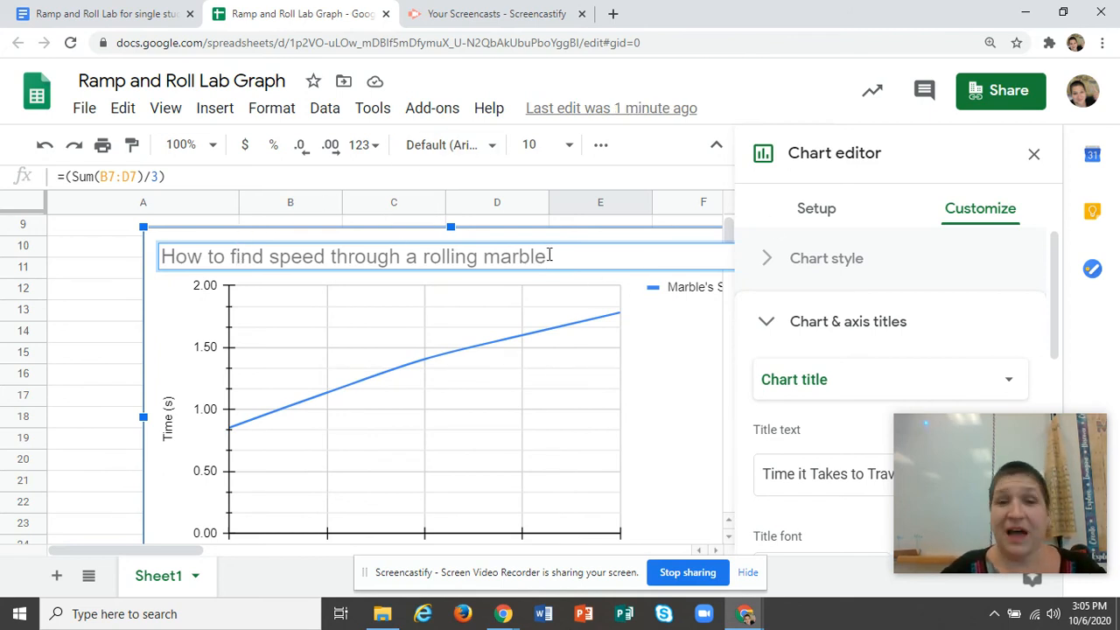
# Reword the chart title after "How" so that it reads "How Height Affects Speed"
pyautogui.moveTo(548, 255); pyautogui.dragTo(187, 301)
pyautogui.moveTo(195, 299); pyautogui.dragTo(208, 290)
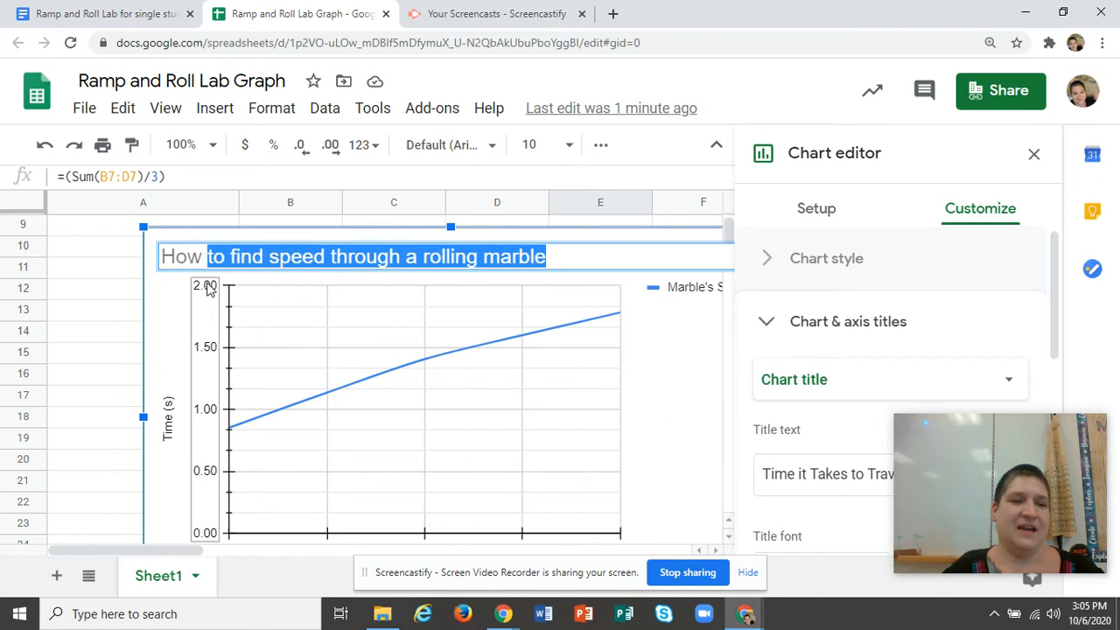
pyautogui.press('BackSpace')
pyautogui.write('H')
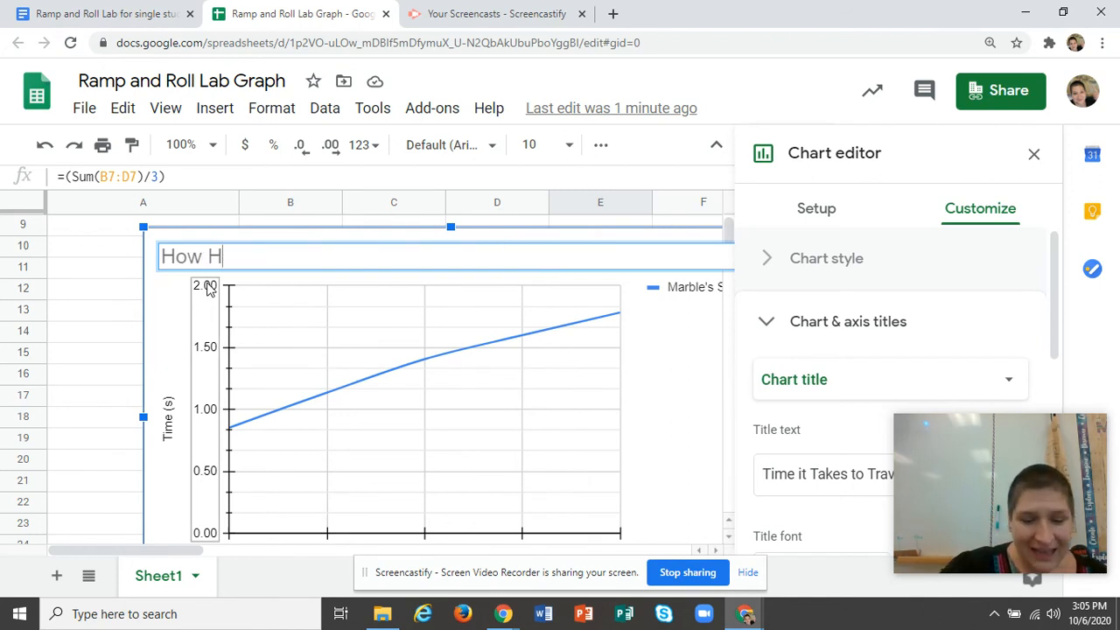
pyautogui.write('eight A')
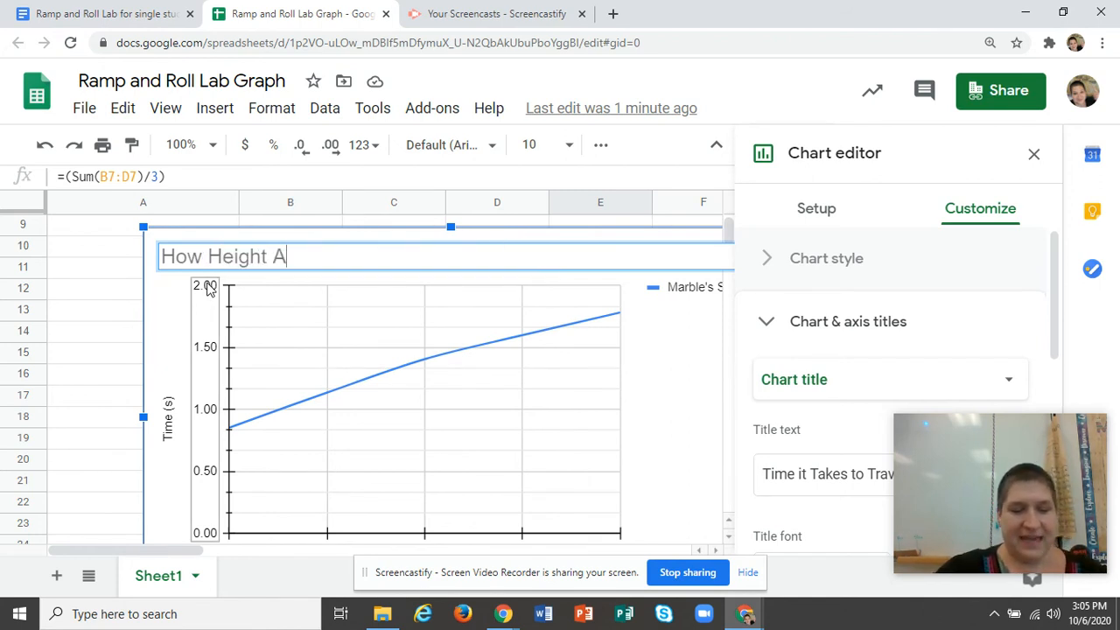
pyautogui.write('ffects')
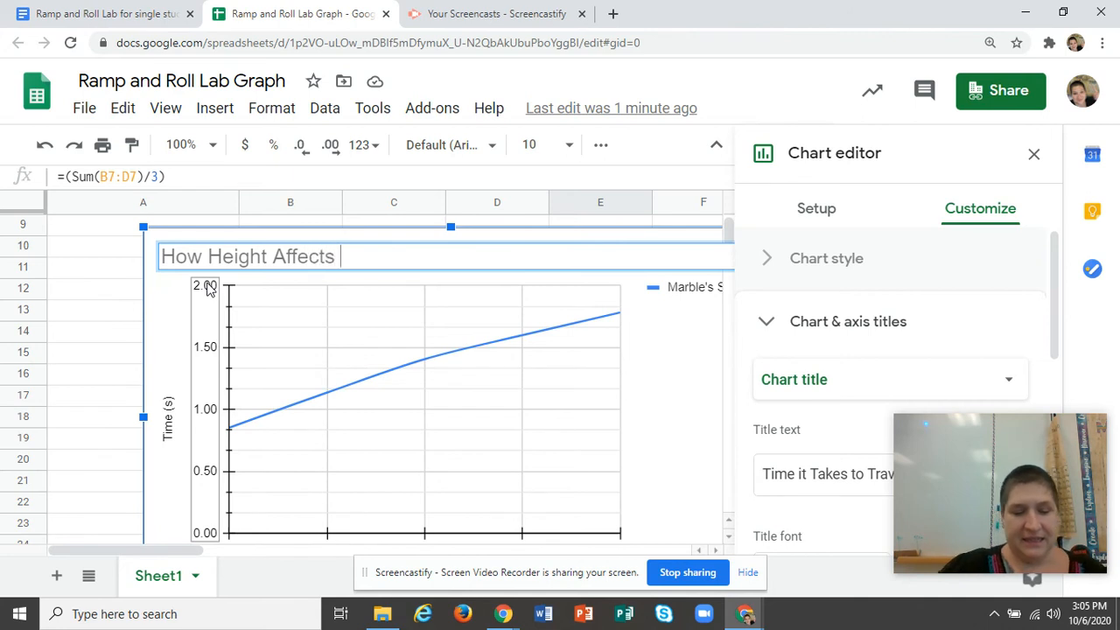
pyautogui.write(' Speed')
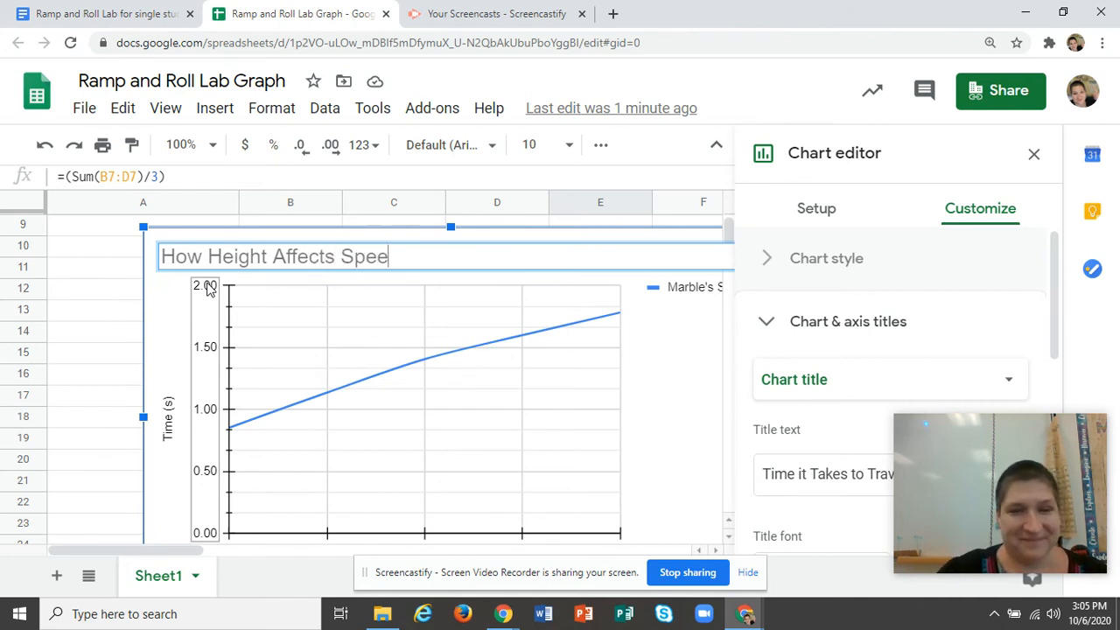
# Clear the draft wording from the chart title and set the title to "Distance vs Time Relationship"
pyautogui.press('BackSpace')
pyautogui.press('BackSpace')
pyautogui.press('BackSpace')
pyautogui.press('BackSpace')
pyautogui.press('BackSpace')
pyautogui.press('BackSpace')
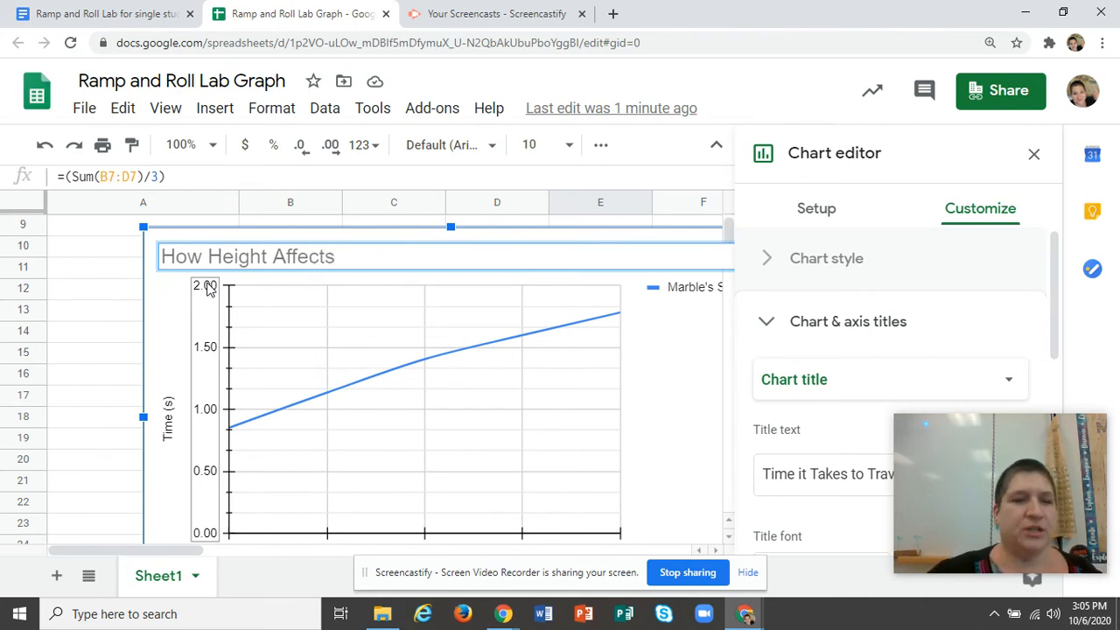
pyautogui.press('BackSpace')
pyautogui.press('BackSpace')
pyautogui.press('BackSpace')
pyautogui.press('BackSpace')
pyautogui.press('BackSpace')
pyautogui.press('BackSpace')
pyautogui.press('BackSpace')
pyautogui.press('BackSpace')
pyautogui.press('BackSpace')
pyautogui.press('BackSpace')
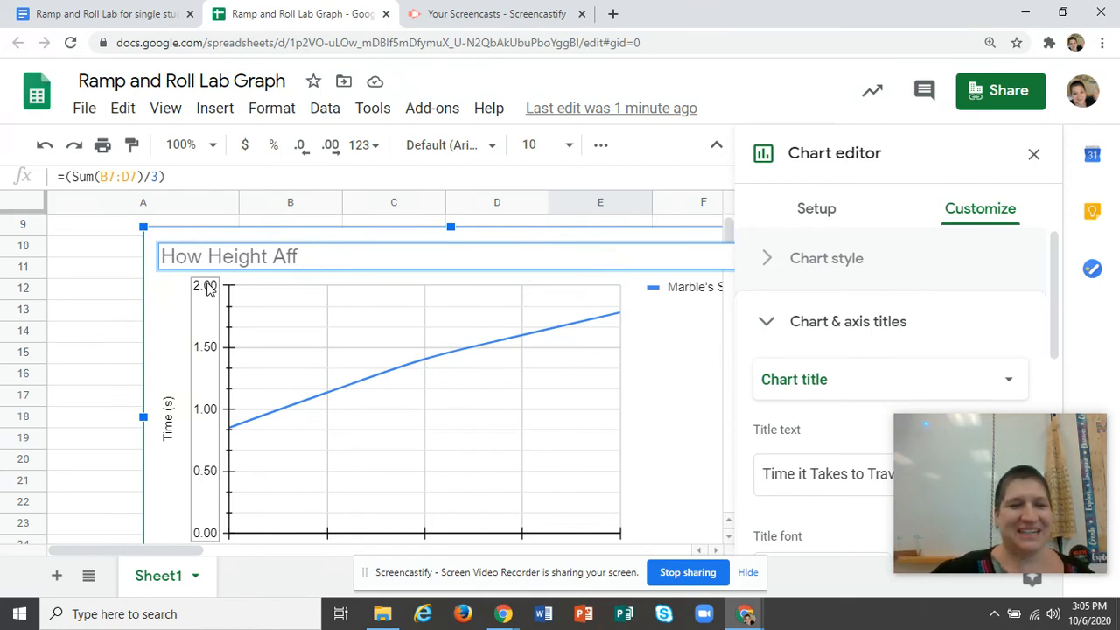
pyautogui.press('BackSpace')
pyautogui.press('BackSpace')
pyautogui.press('BackSpace')
pyautogui.press('BackSpace')
pyautogui.press('BackSpace')
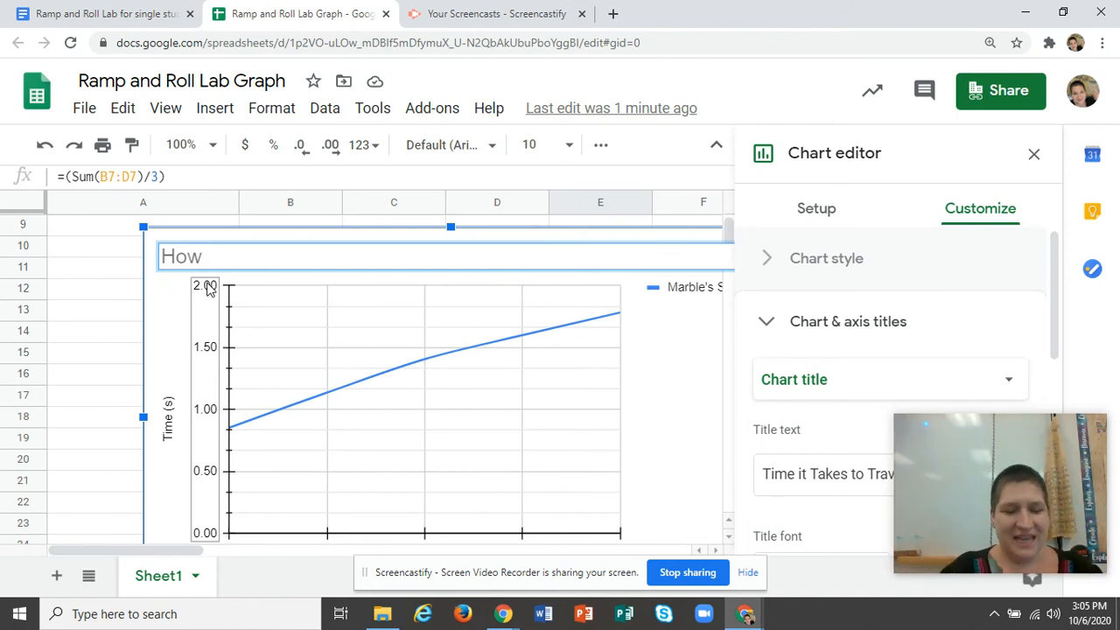
pyautogui.press('BackSpace')
pyautogui.press('BackSpace')
pyautogui.press('BackSpace')
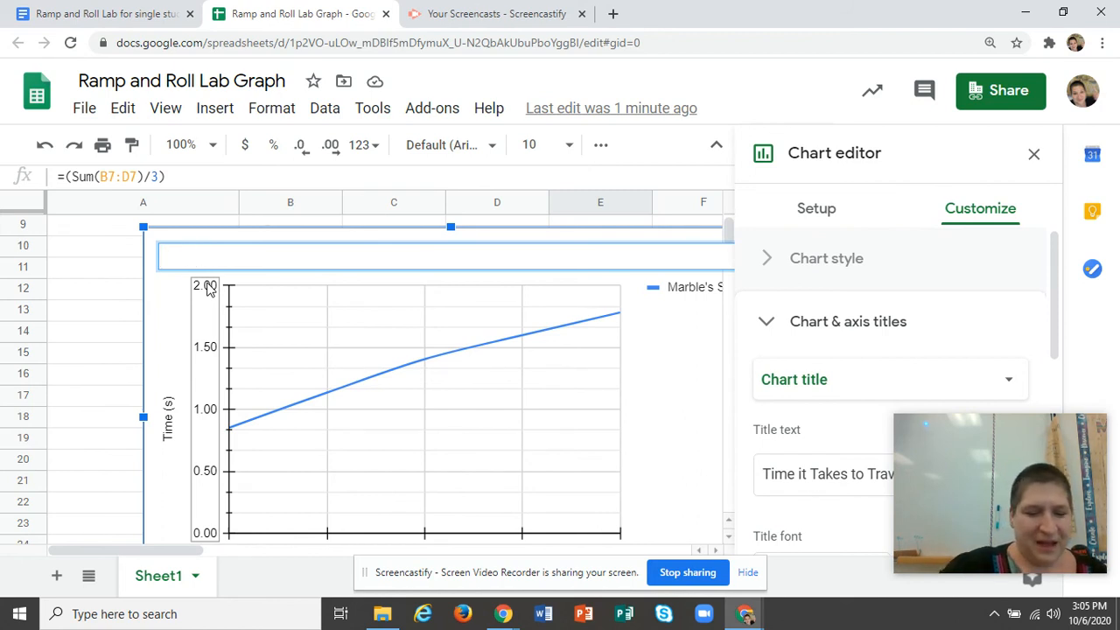
pyautogui.write('Distan')
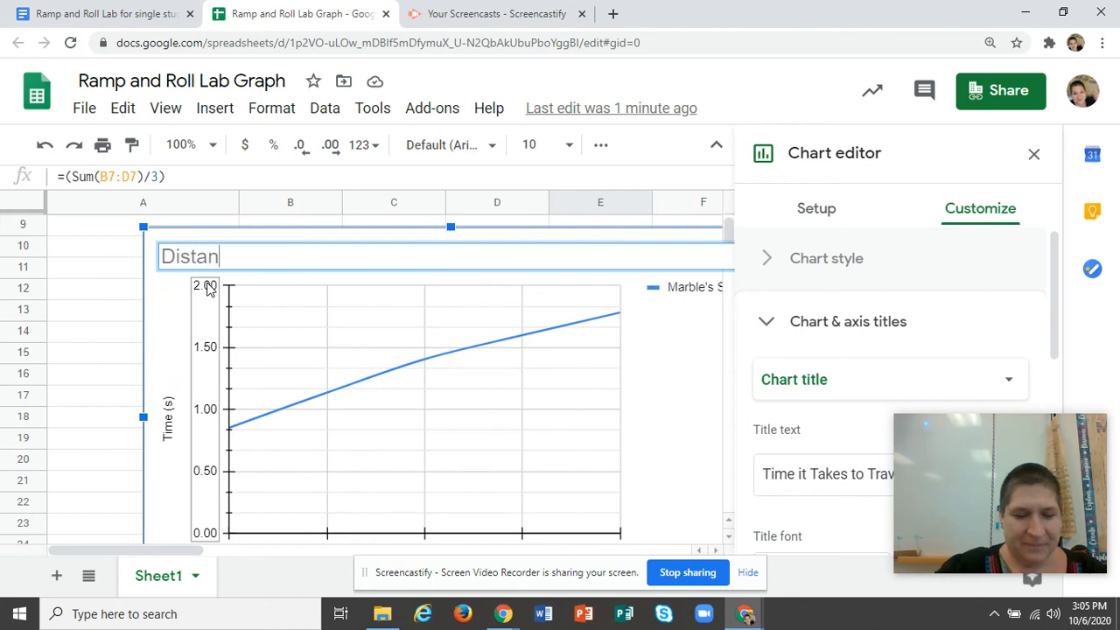
pyautogui.write('ce vs tim')
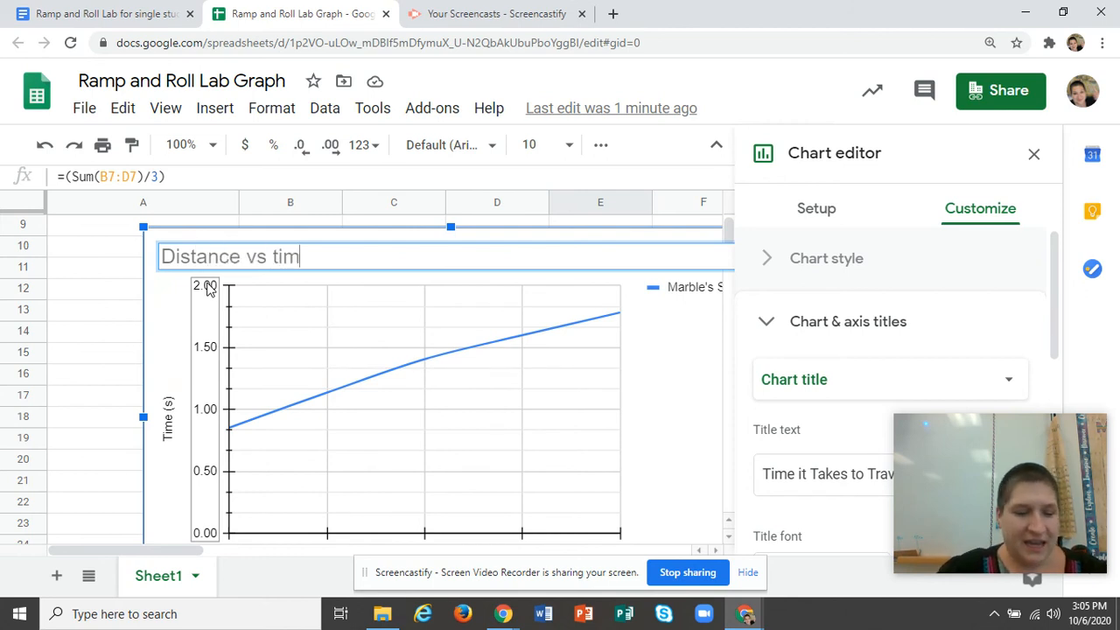
pyautogui.write('e Rela')
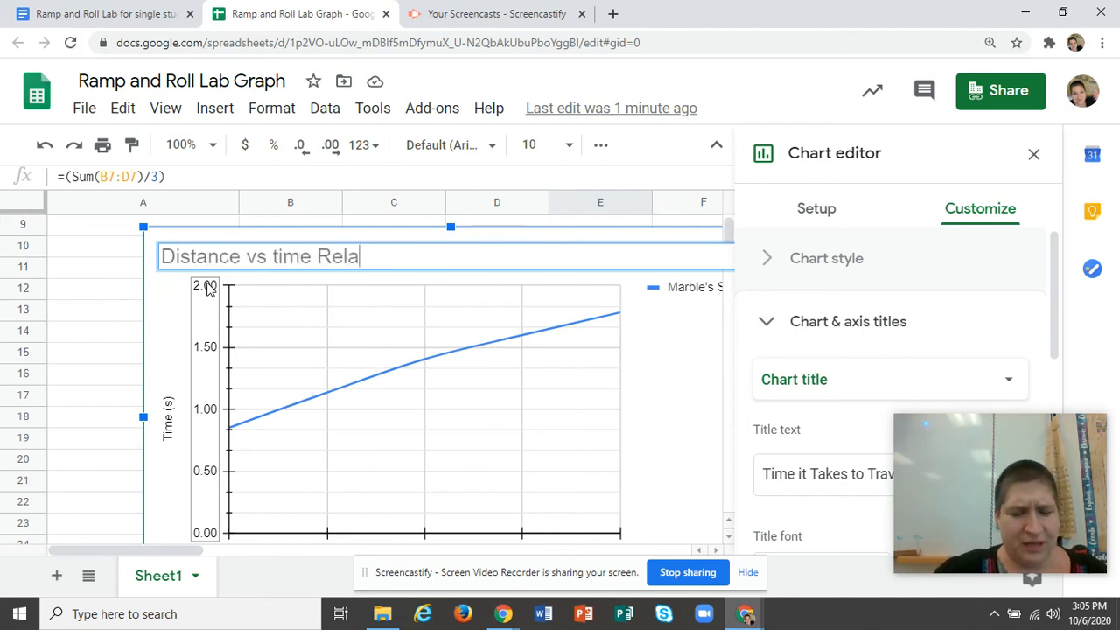
pyautogui.write('tionship')
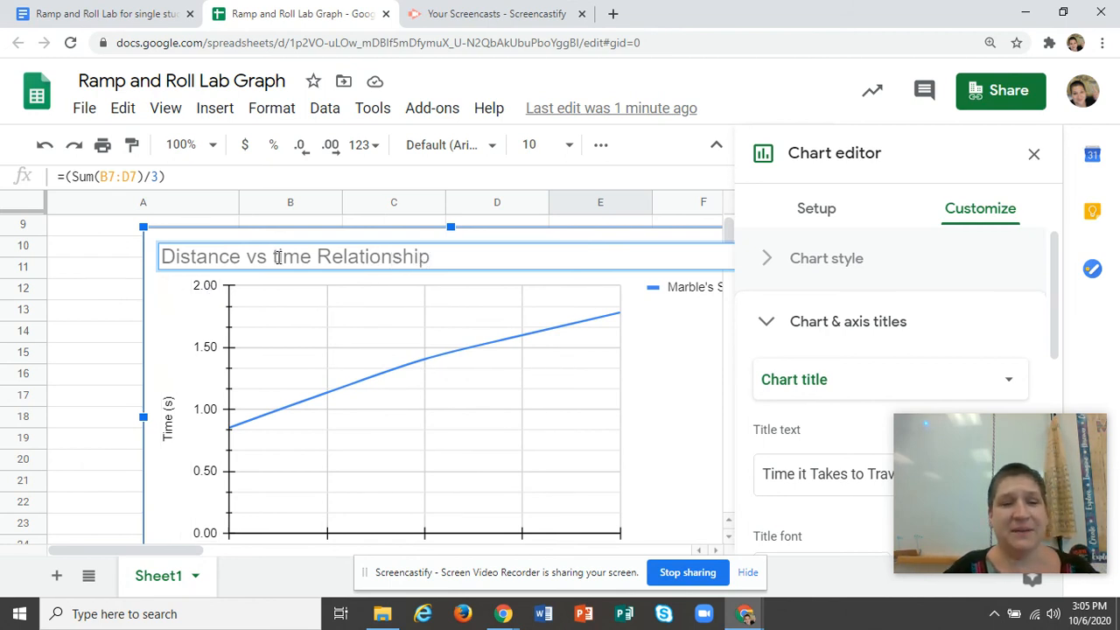
pyautogui.click(278, 256)
pyautogui.press('BackSpace')
pyautogui.write('T')
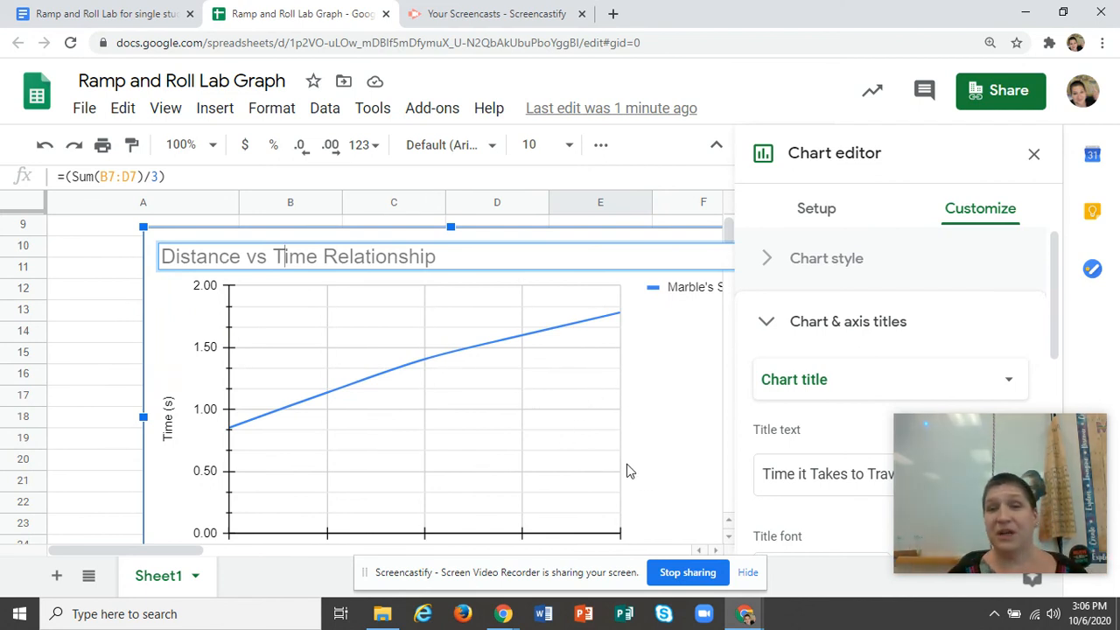
pyautogui.click(92, 313)
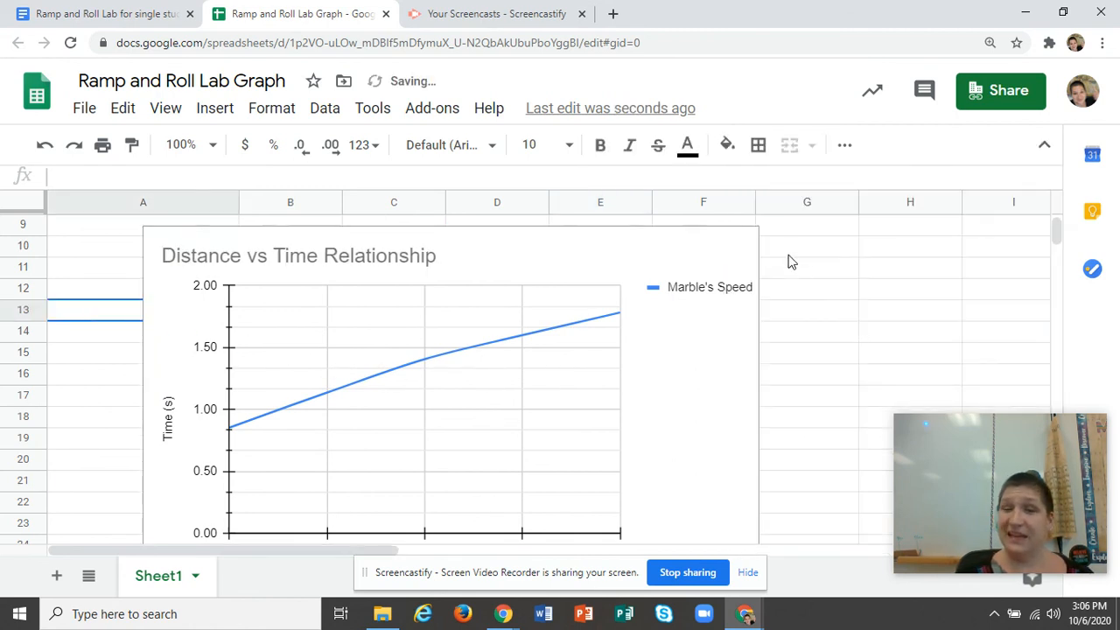
# Compare the spreadsheet's trial times, averages and speeds with the lab document's data chart, and return to the spreadsheet
pyautogui.scroll(5, 869, 290)
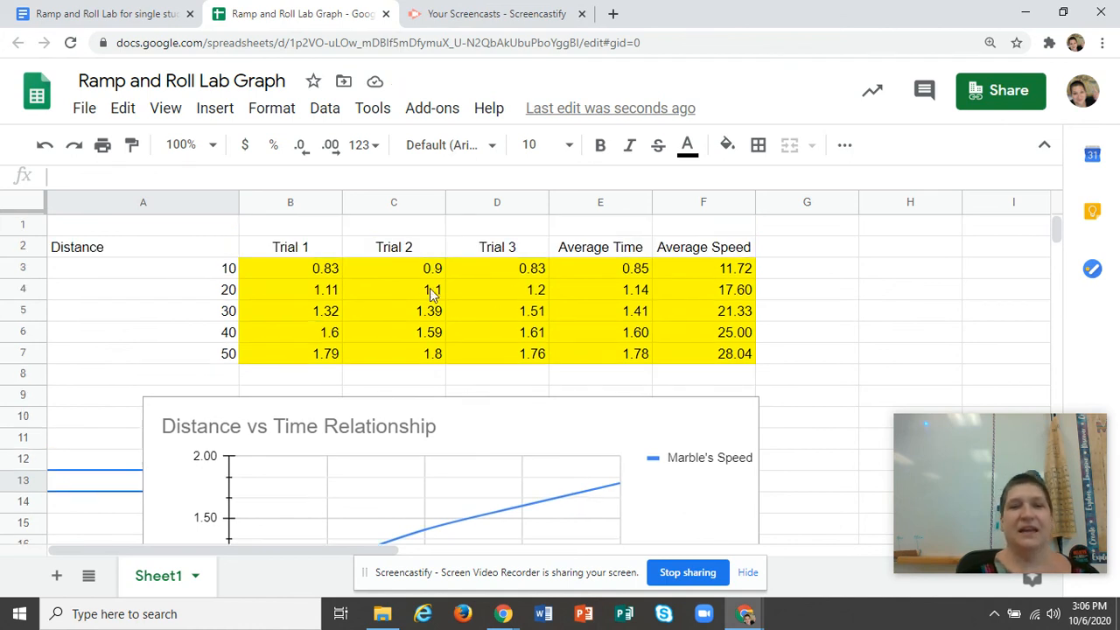
pyautogui.click(110, 15)
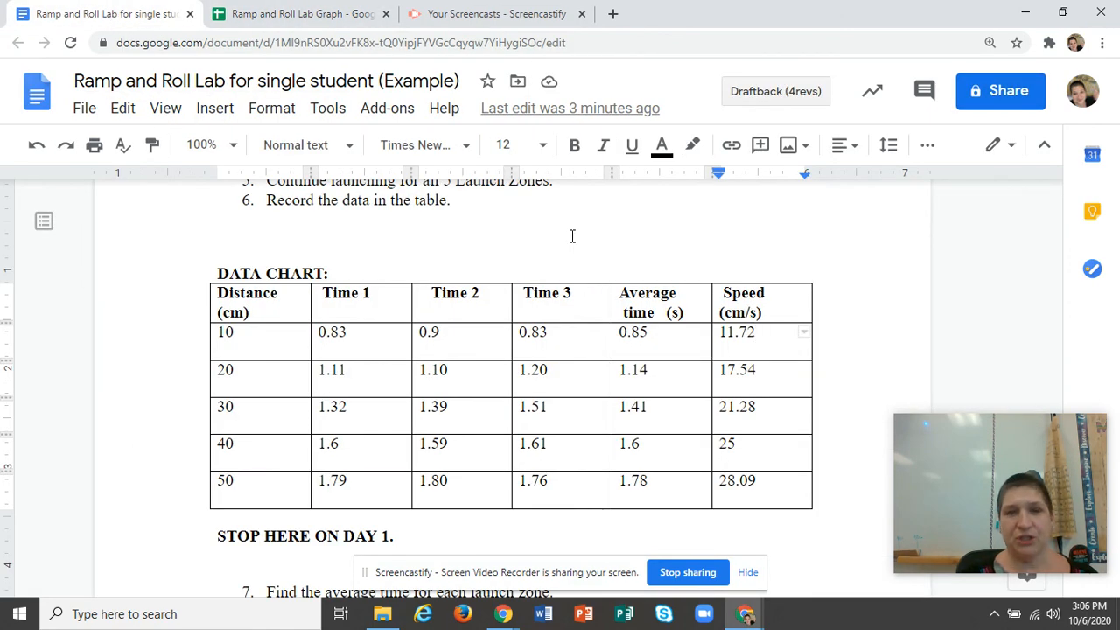
pyautogui.click(297, 15)
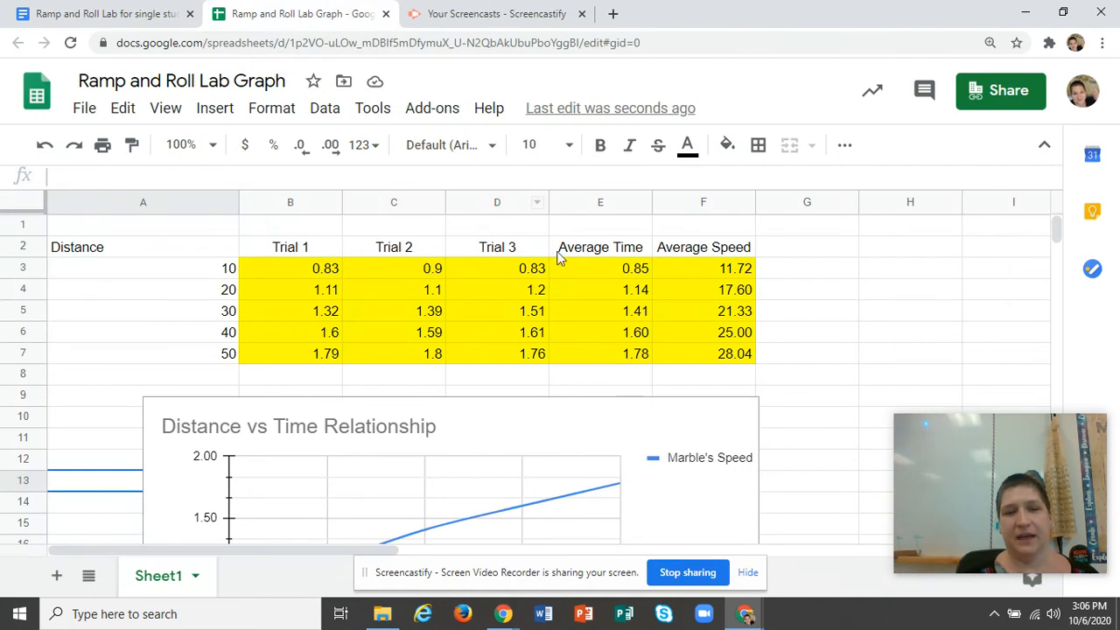